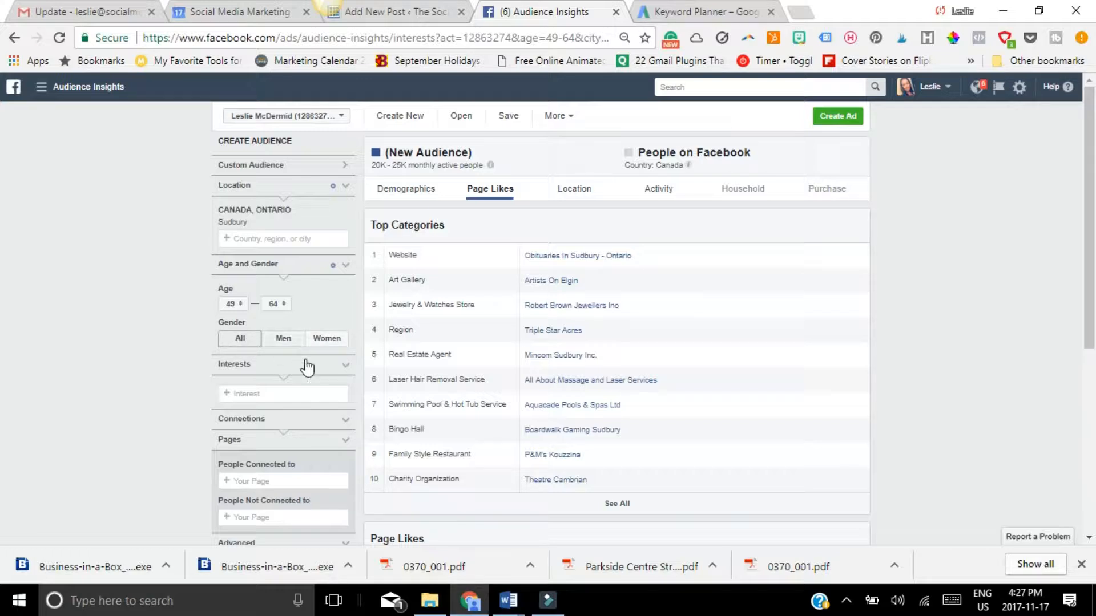
# Step: Examine the Sudbury audience's demographics: age and gender, relationship status, education level, job titles and monthly active people
pyautogui.click(399, 192)
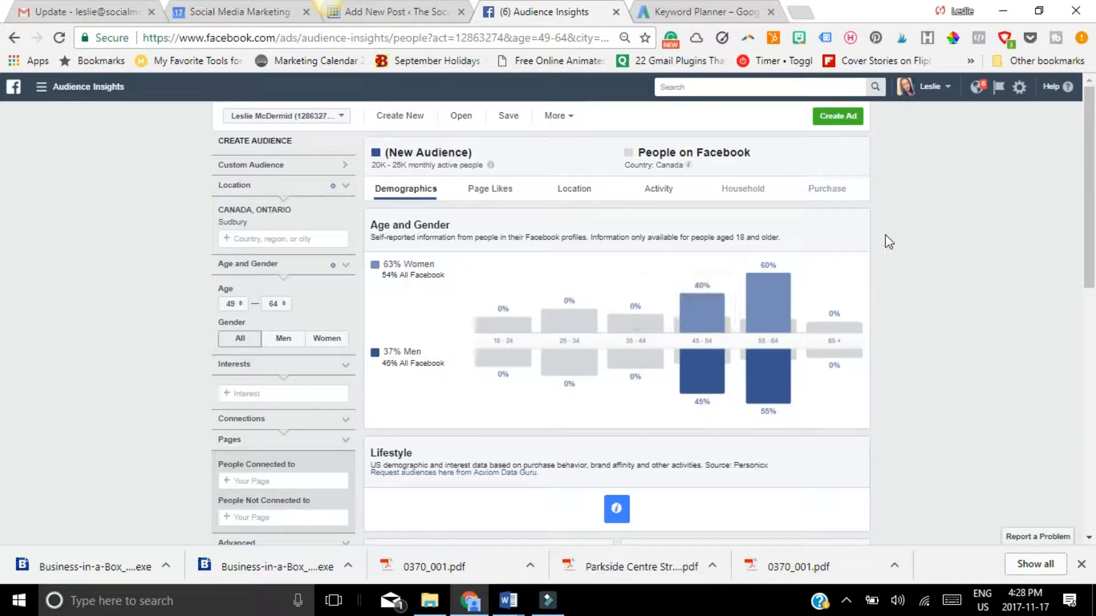
pyautogui.scroll(-1, 908, 245)
pyautogui.scroll(-2, 394, 440)
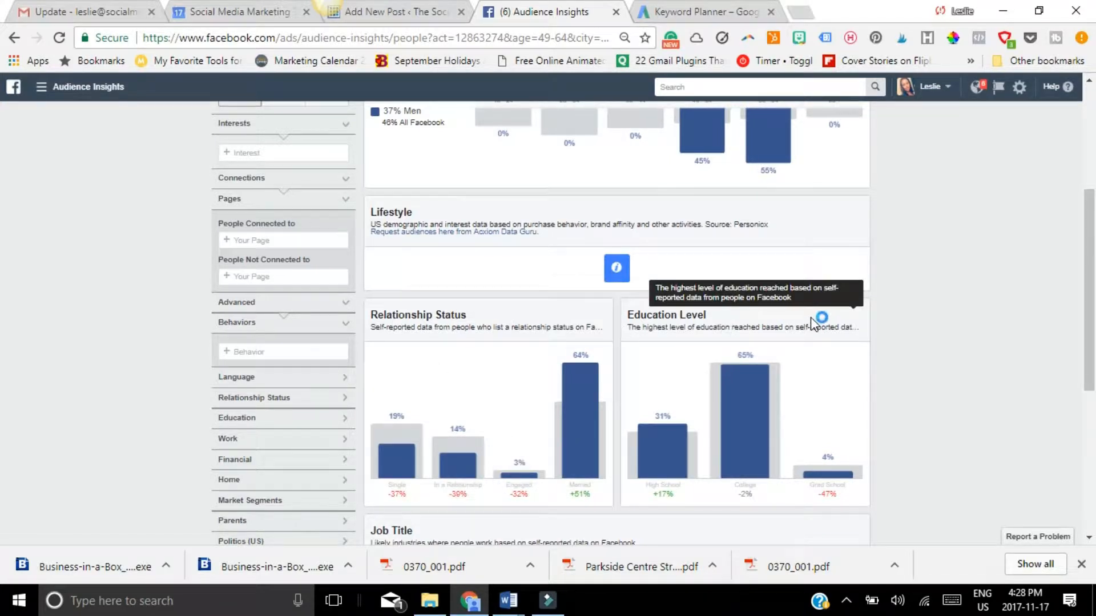
pyautogui.scroll(-2, 811, 329)
pyautogui.scroll(-3, 799, 340)
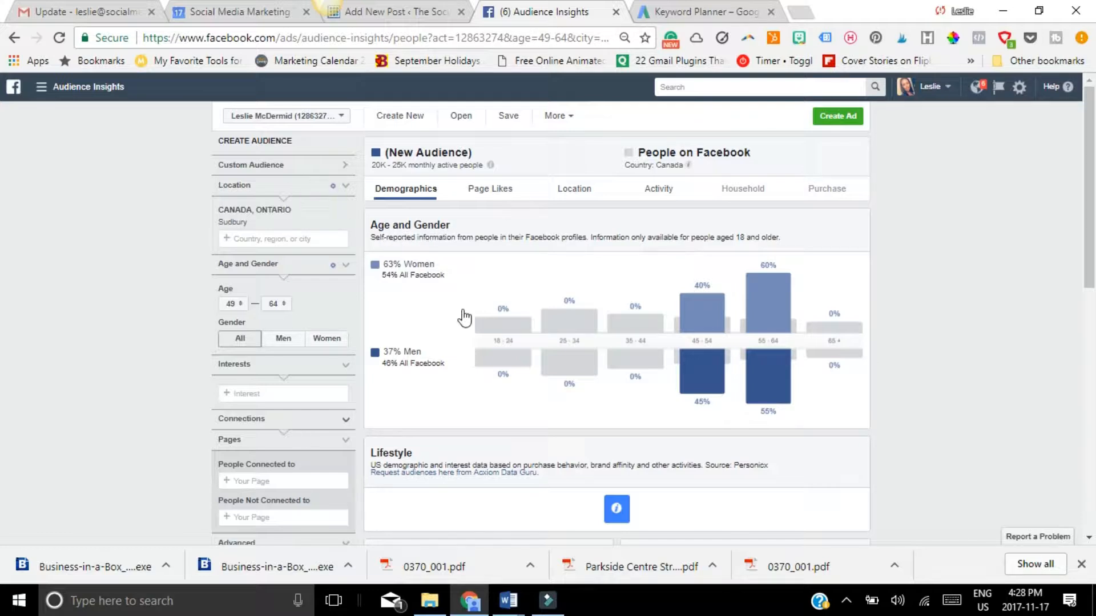
pyautogui.scroll(-4, 689, 507)
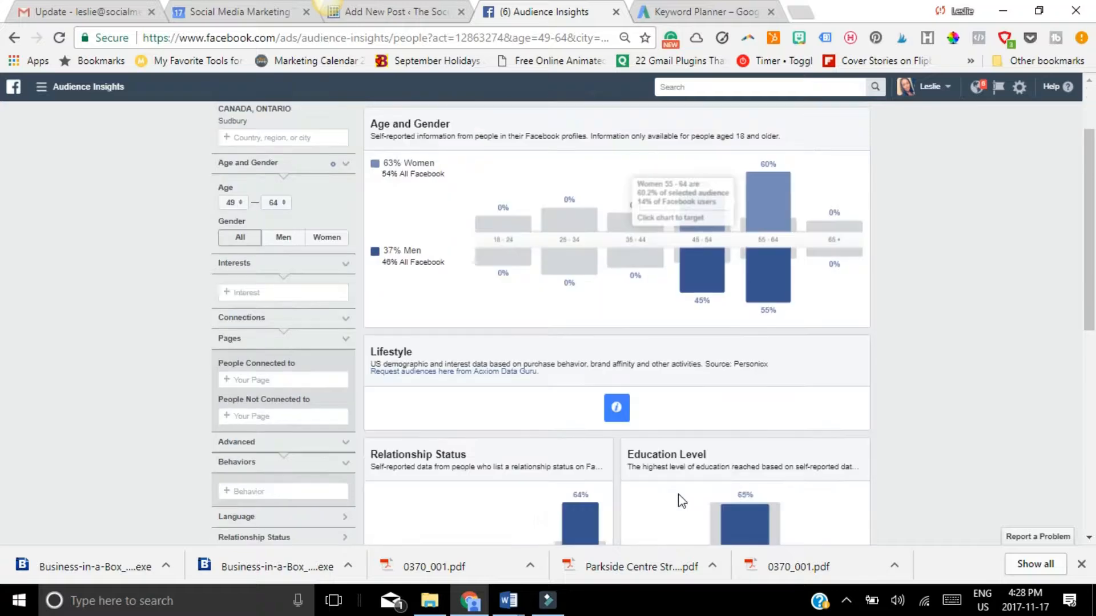
pyautogui.scroll(4, 678, 497)
pyautogui.scroll(-4, 807, 418)
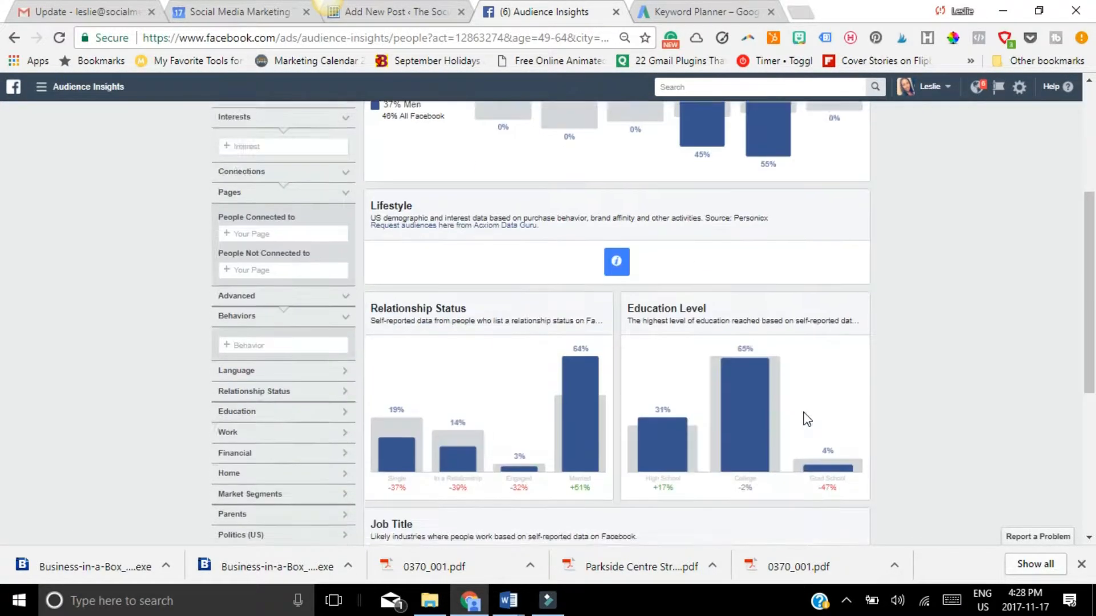
pyautogui.scroll(-3, 810, 418)
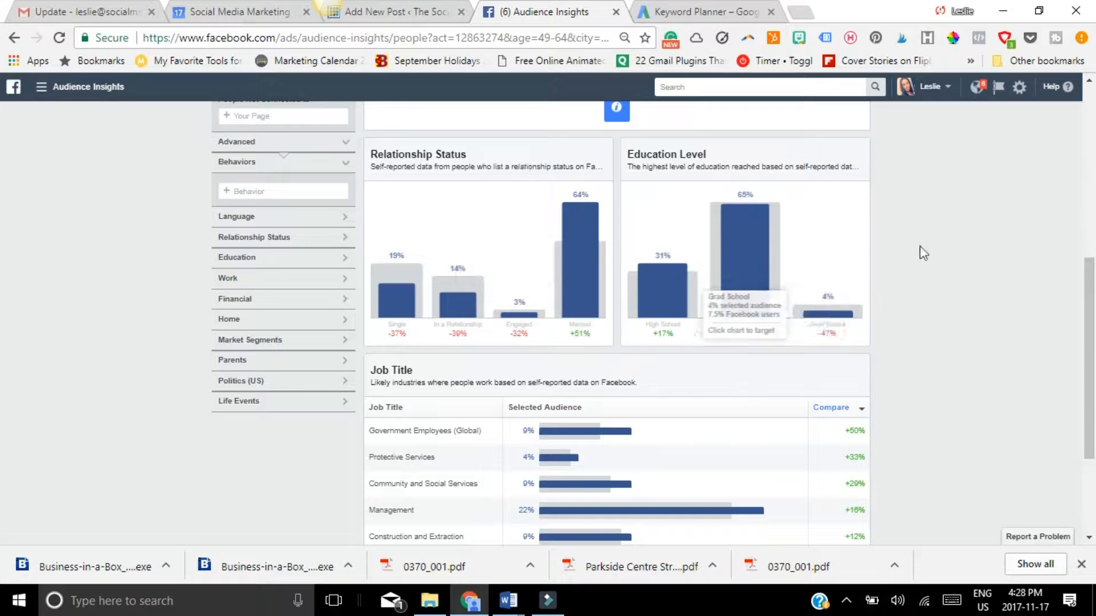
pyautogui.scroll(-3, 865, 382)
pyautogui.scroll(10, 865, 357)
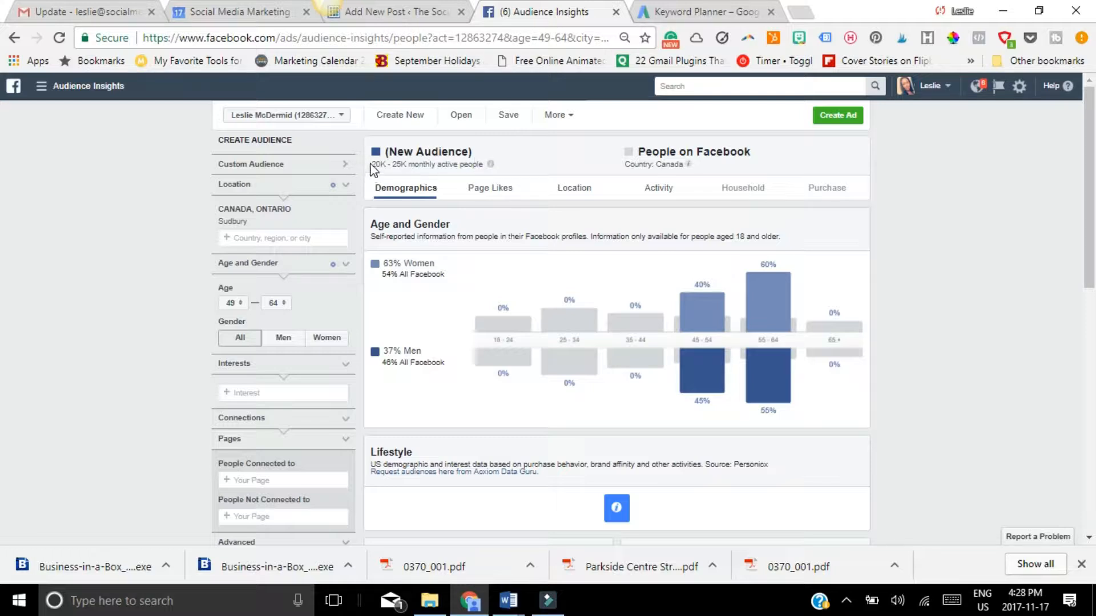
pyautogui.moveTo(372, 165); pyautogui.dragTo(478, 164)
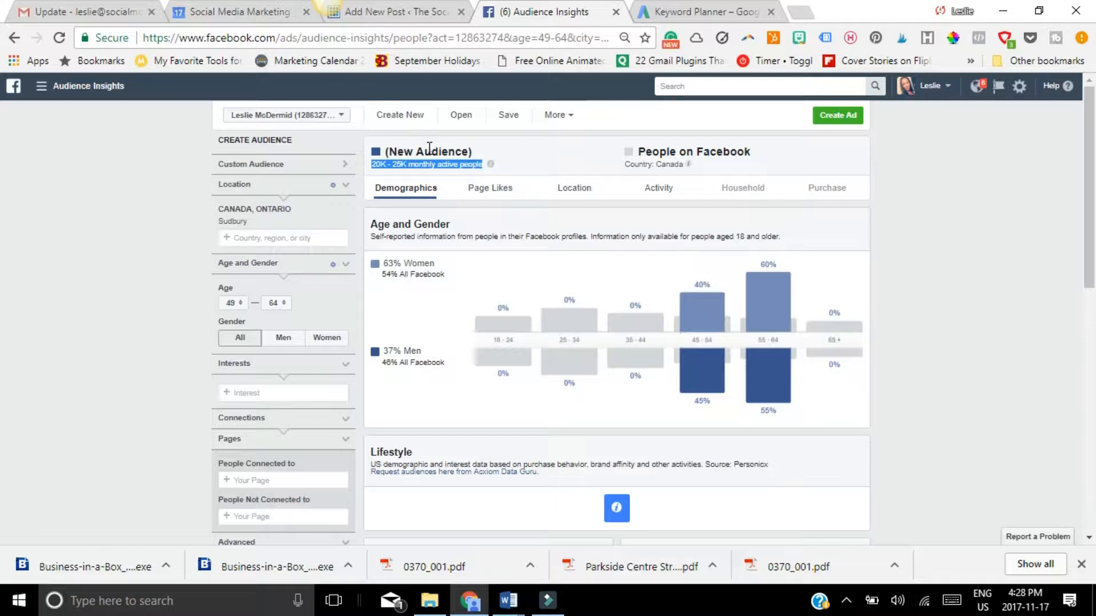
# Step: Show the audience's page likes and expand the Top Categories list to all entries
pyautogui.click(502, 197)
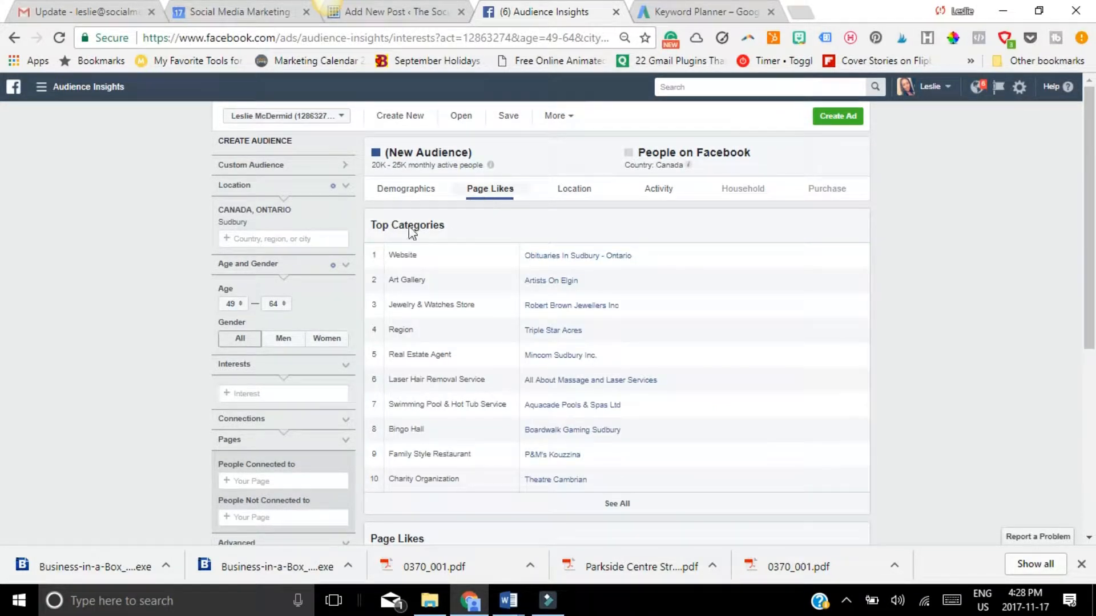
pyautogui.click(375, 226)
pyautogui.moveTo(439, 226); pyautogui.dragTo(442, 225)
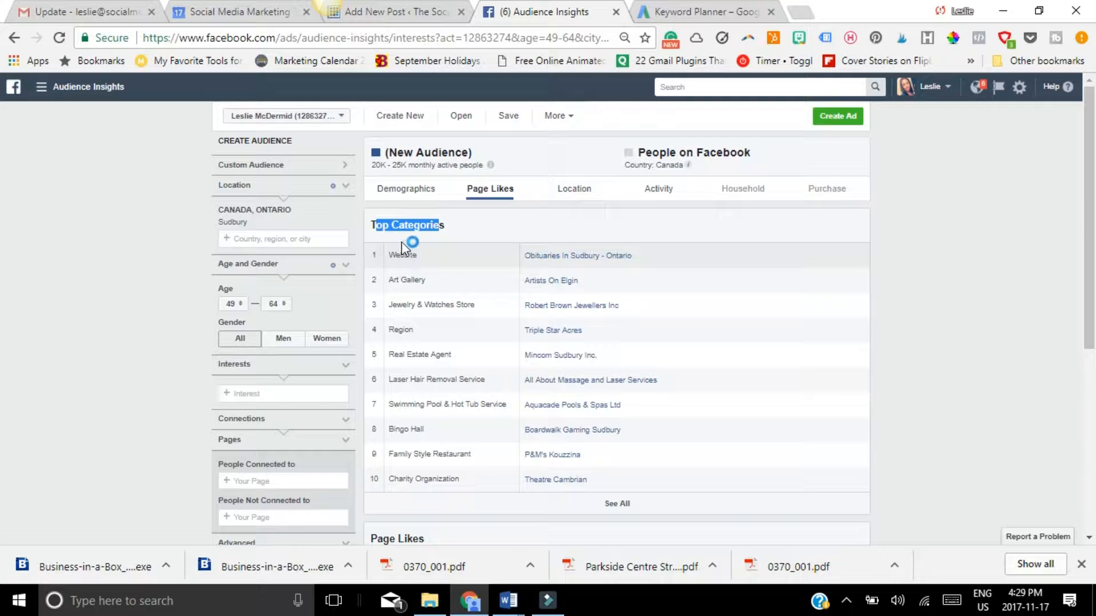
pyautogui.scroll(-2, 406, 269)
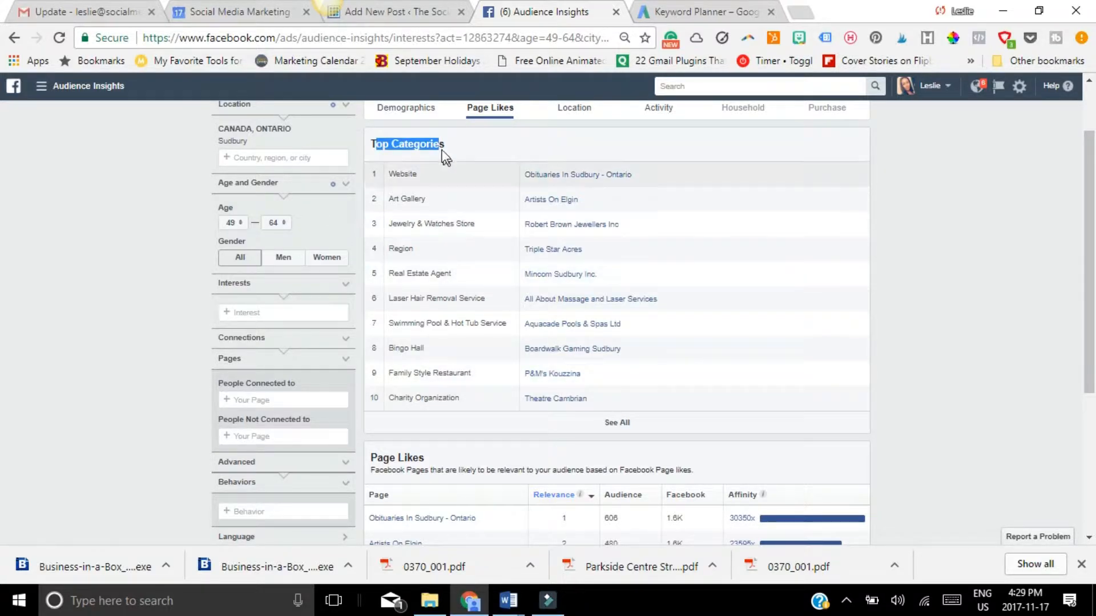
pyautogui.click(617, 423)
# Step: Read through the full Top Categories list and the local pages liked in each category
pyautogui.scroll(-3, 739, 424)
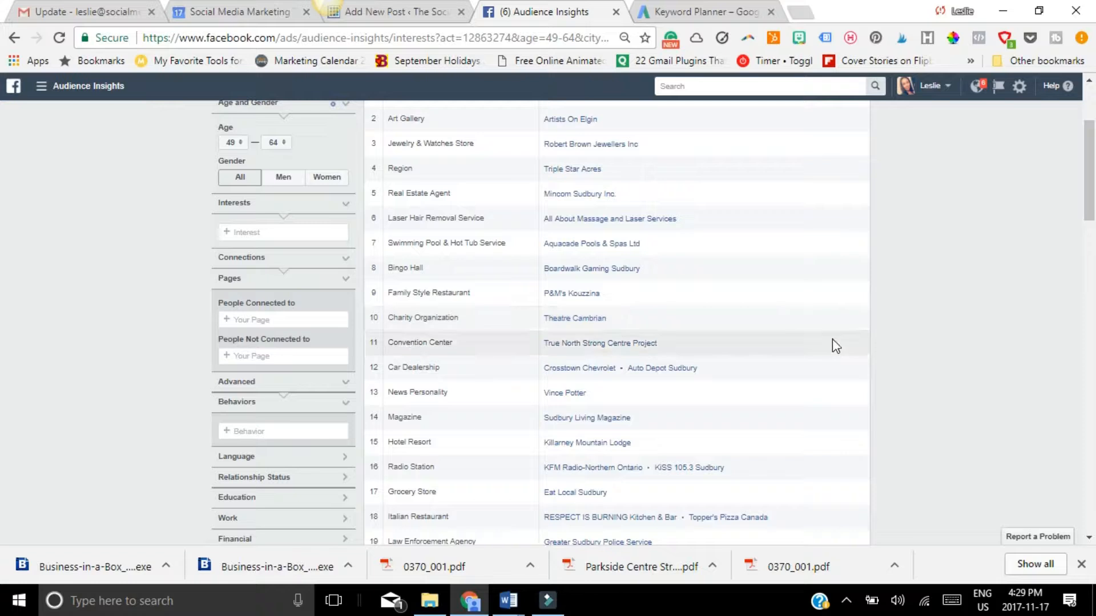
pyautogui.scroll(3, 831, 342)
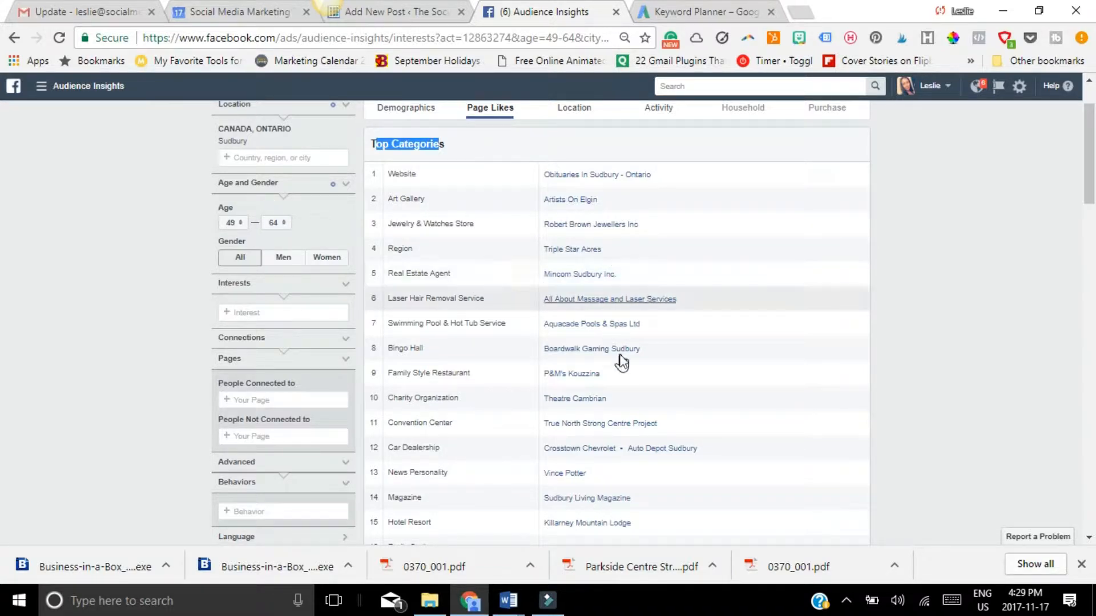
pyautogui.scroll(-3, 611, 351)
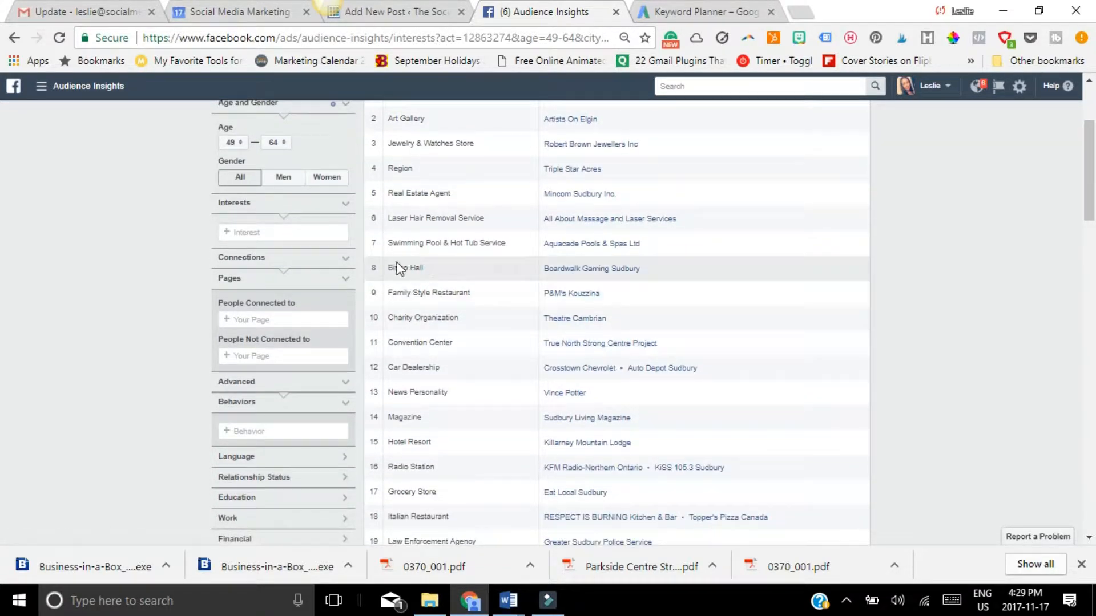
pyautogui.scroll(-3, 435, 273)
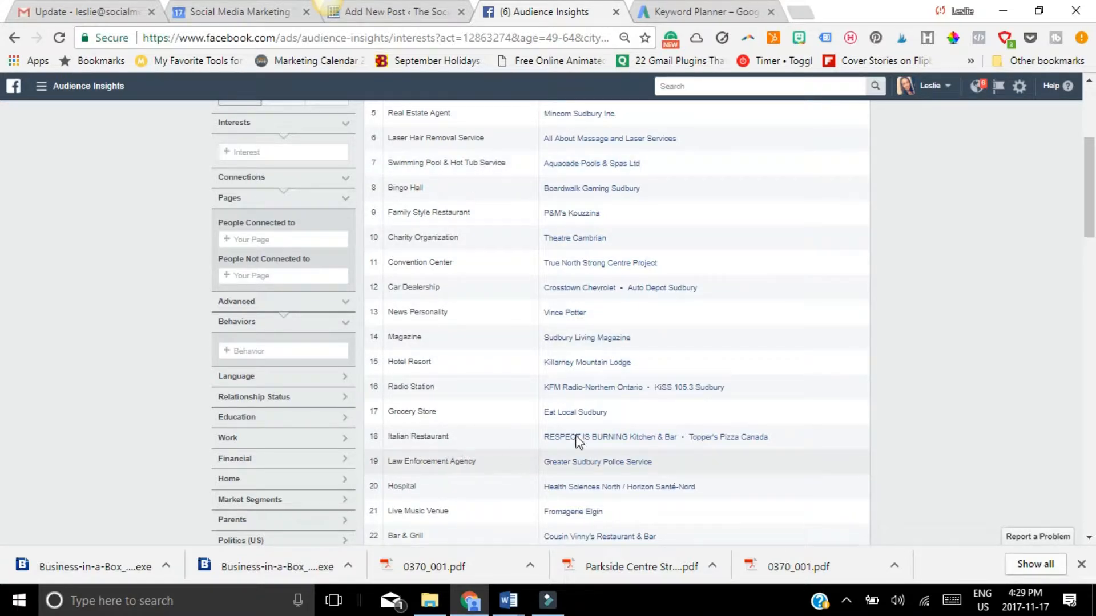
pyautogui.scroll(-4, 760, 443)
pyautogui.scroll(-7, 758, 440)
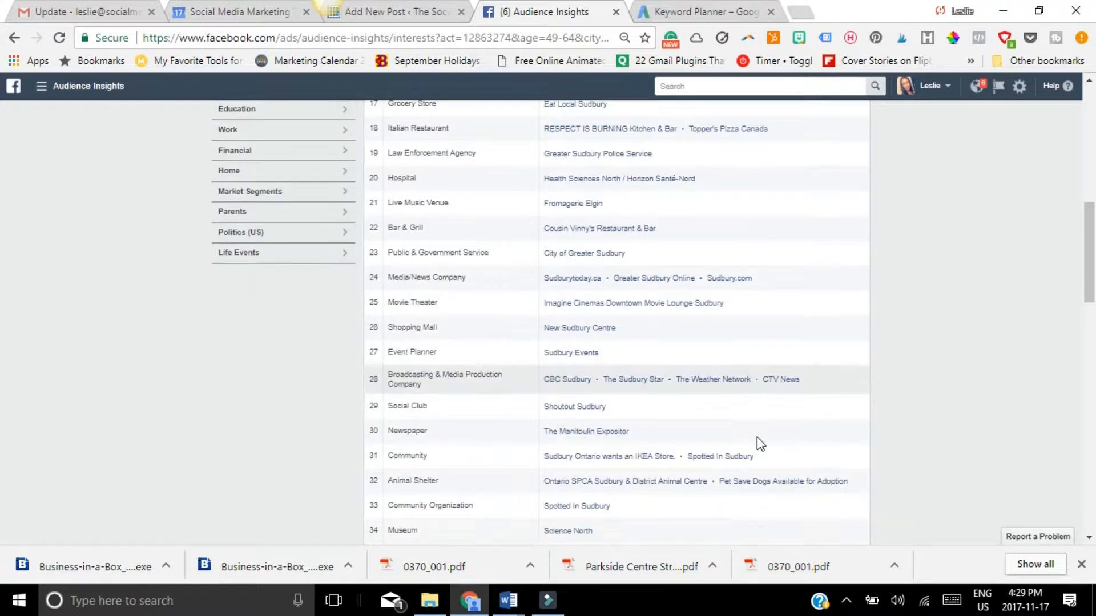
pyautogui.scroll(-1, 485, 360)
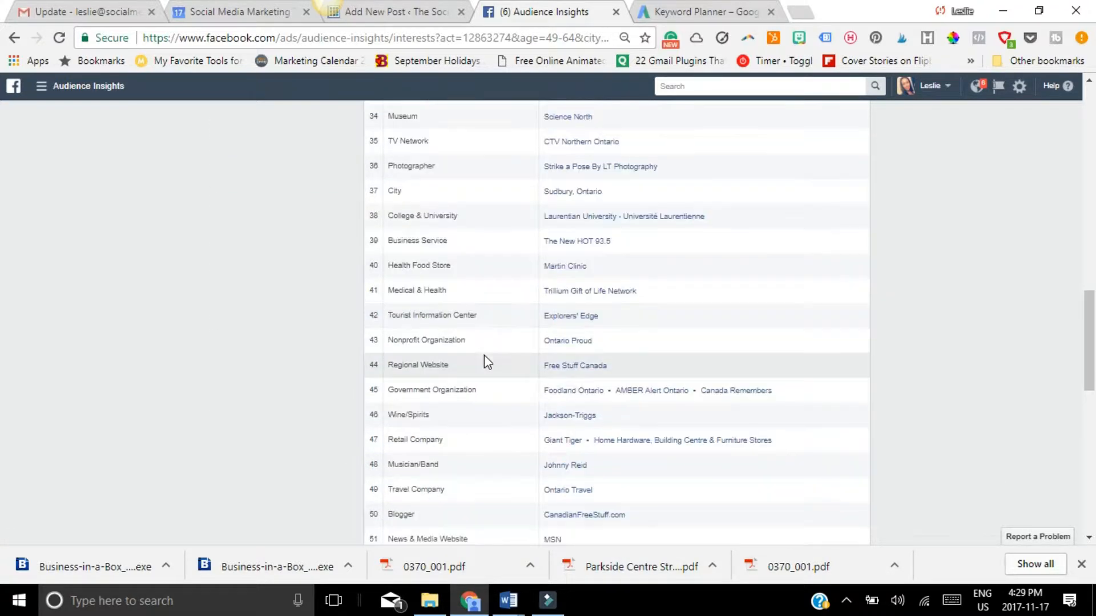
pyautogui.scroll(-5, 484, 365)
pyautogui.scroll(-4, 469, 437)
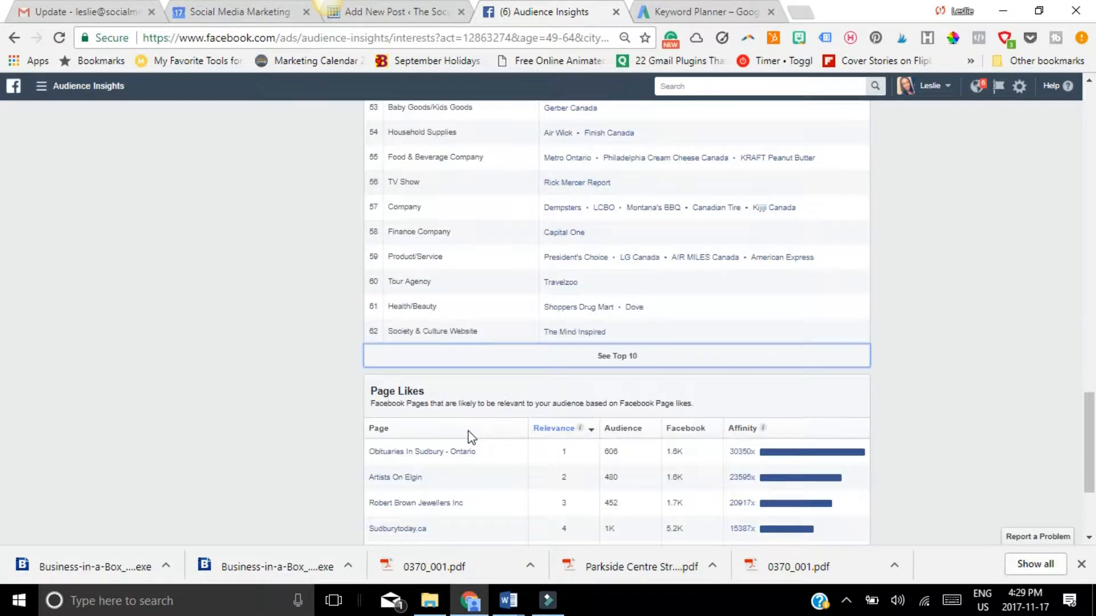
# Step: Review the Page Likes table with each page's relevance, audience and affinity
pyautogui.scroll(-3, 469, 438)
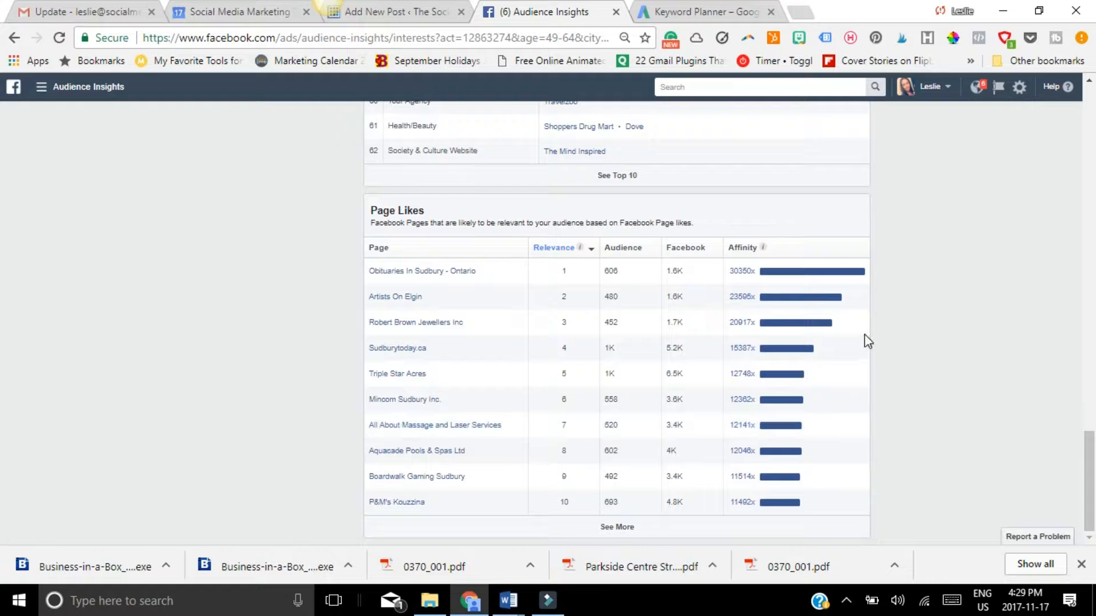
pyautogui.scroll(2, 865, 342)
pyautogui.scroll(7, 865, 341)
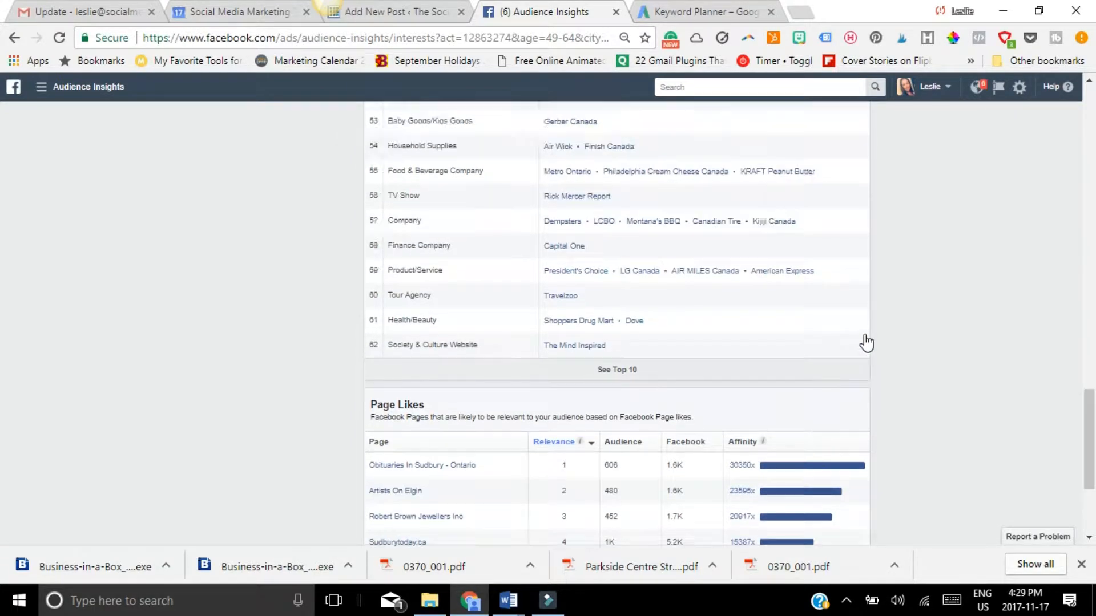
pyautogui.scroll(-4, 866, 341)
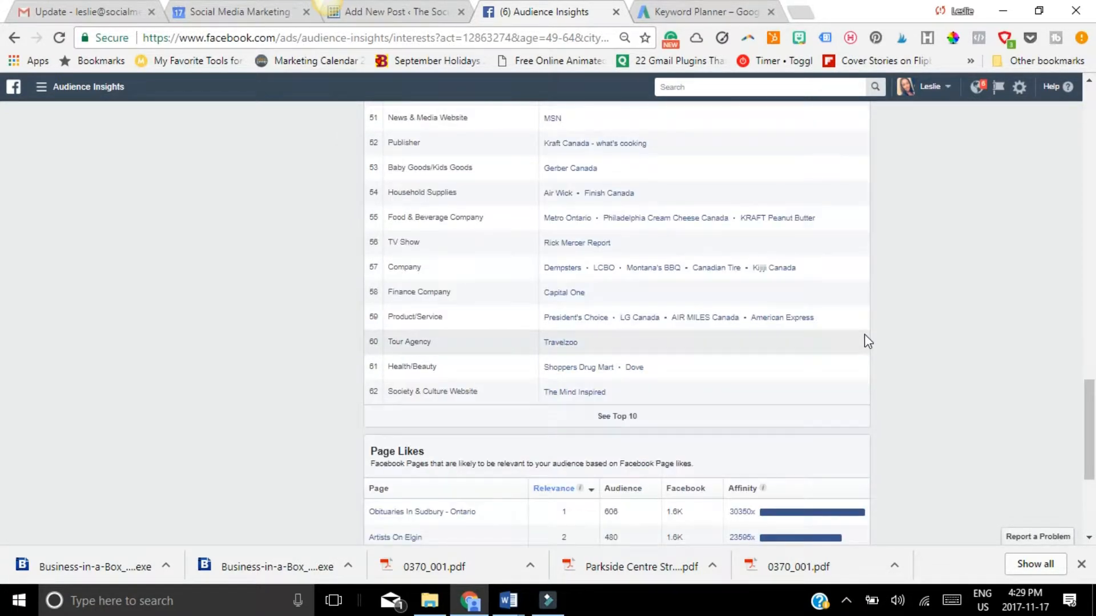
# Step: Change the audience location from Sudbury to all of Canada and add the United States
pyautogui.scroll(20, 865, 341)
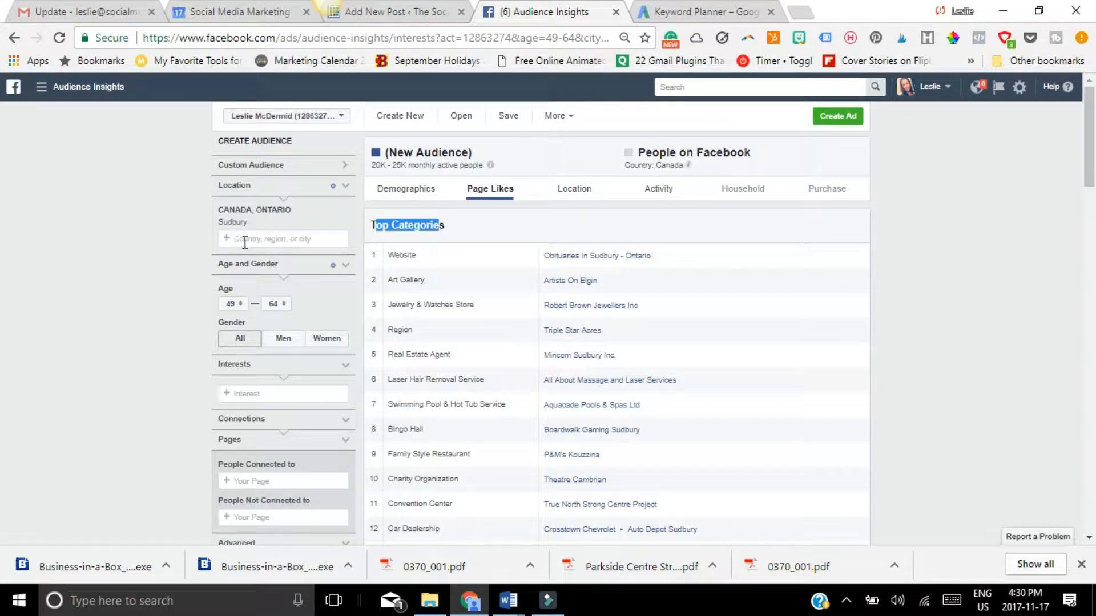
pyautogui.click(244, 239)
pyautogui.write('canada')
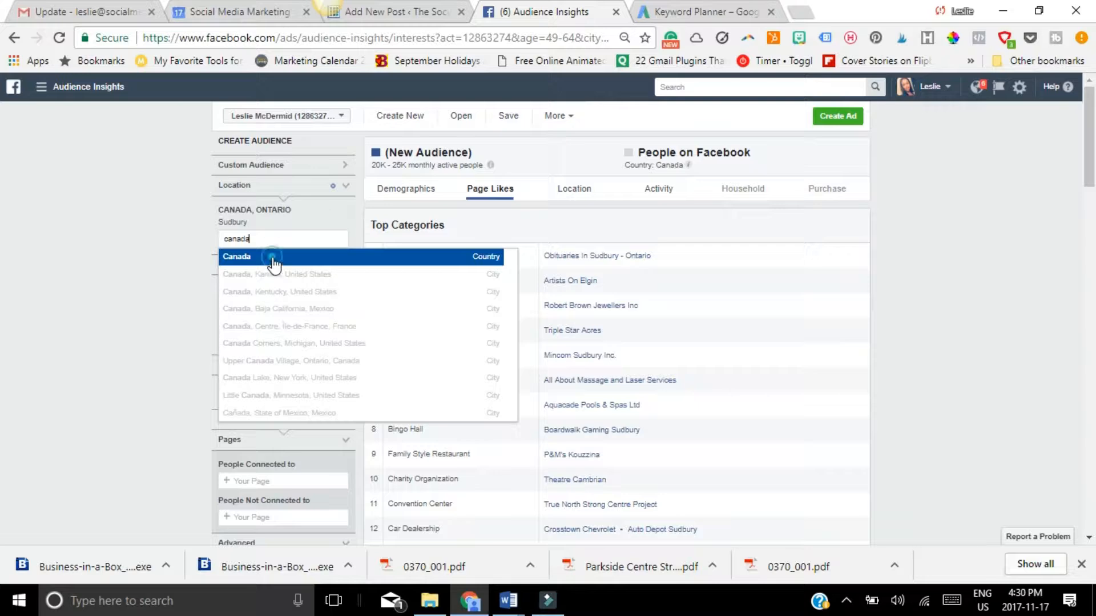
pyautogui.press('Return')
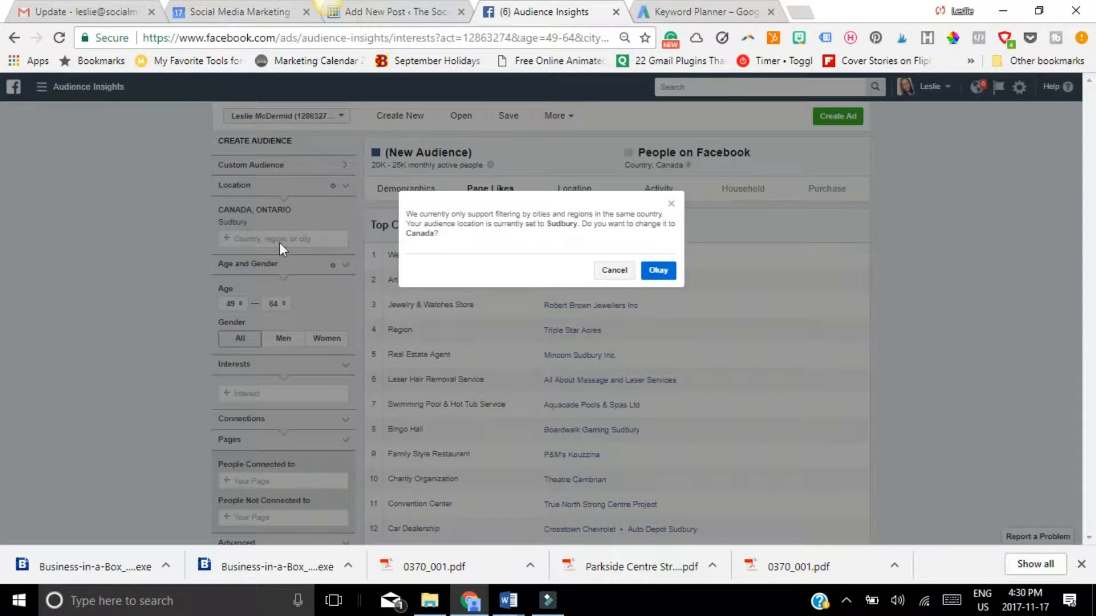
pyautogui.click(658, 271)
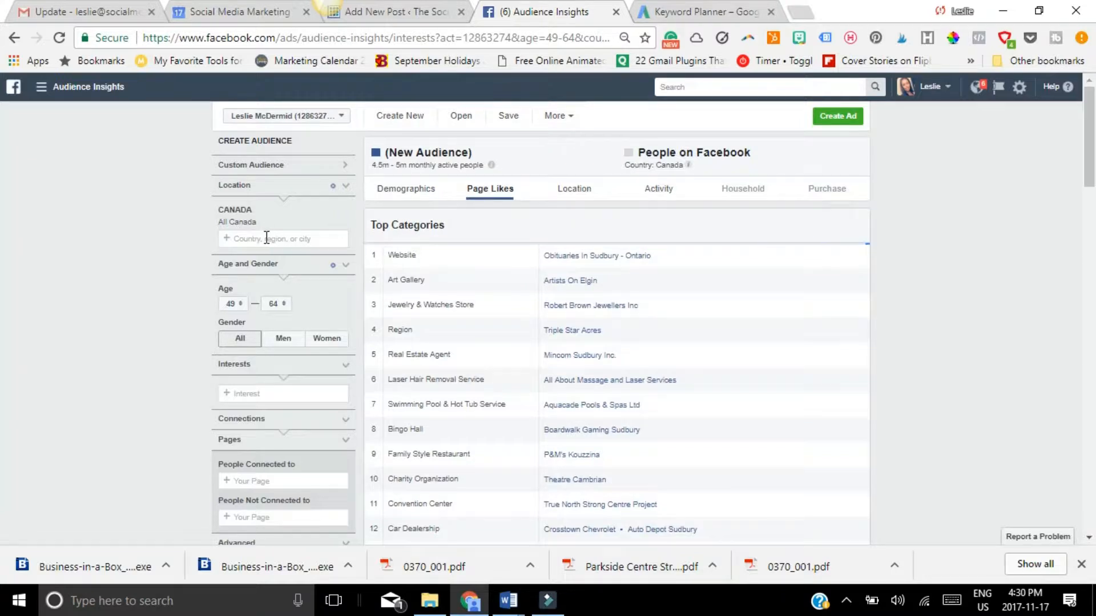
pyautogui.write('united s')
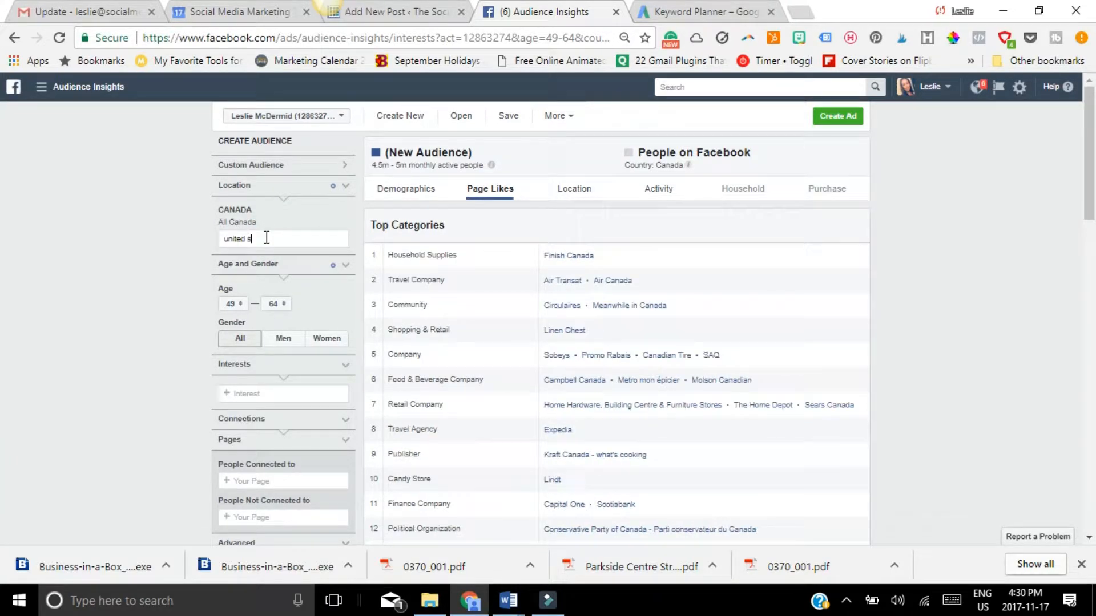
pyautogui.write('tates')
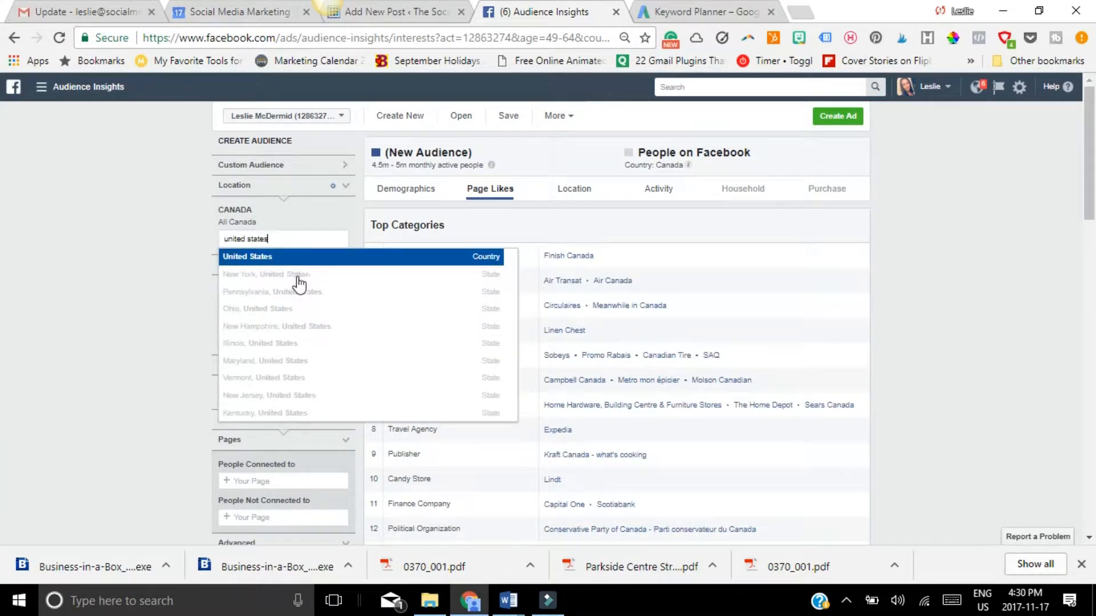
pyautogui.click(294, 257)
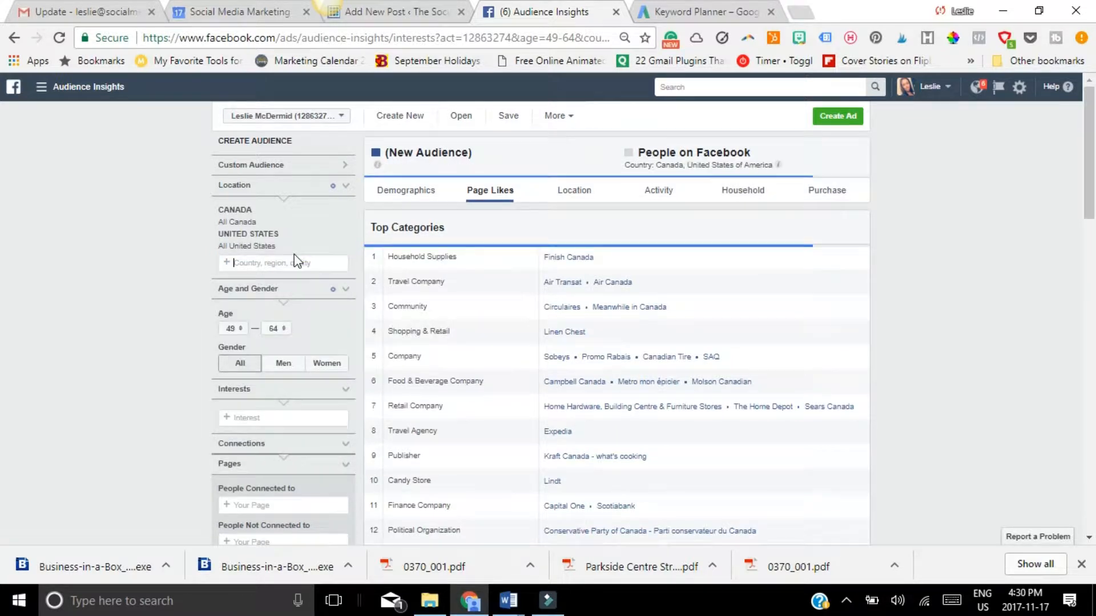
# Step: Set the audience age range to 25–35
pyautogui.click(230, 329)
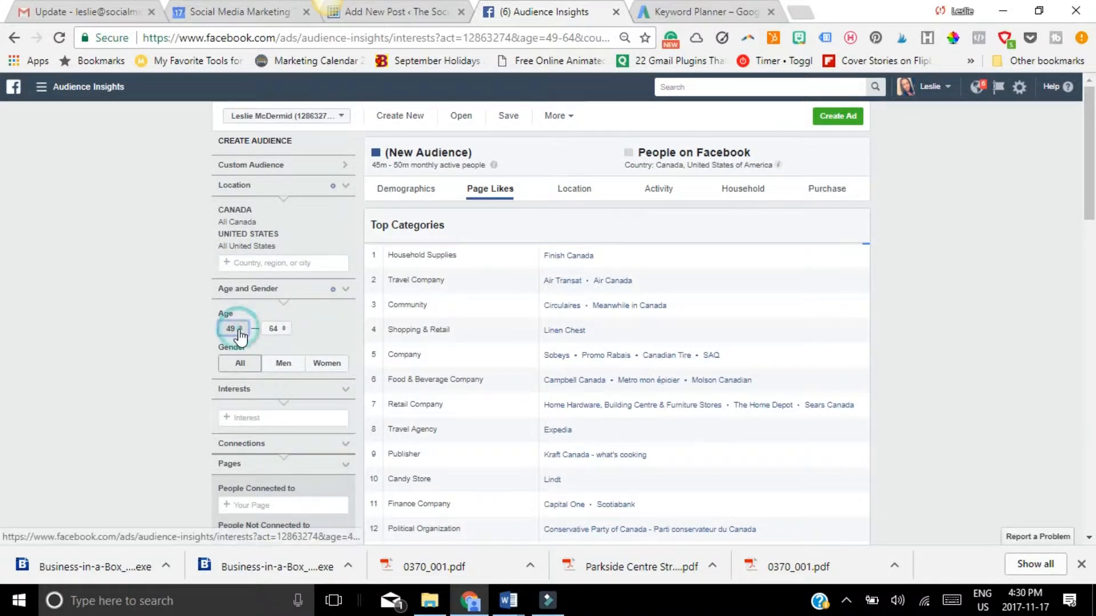
pyautogui.scroll(7, 239, 337)
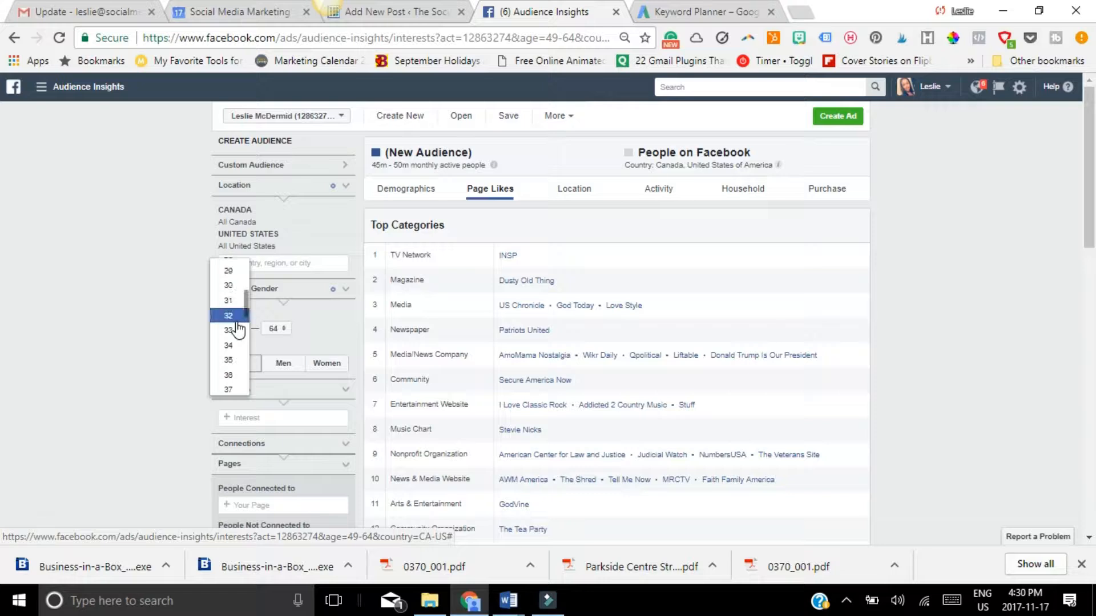
pyautogui.click(229, 371)
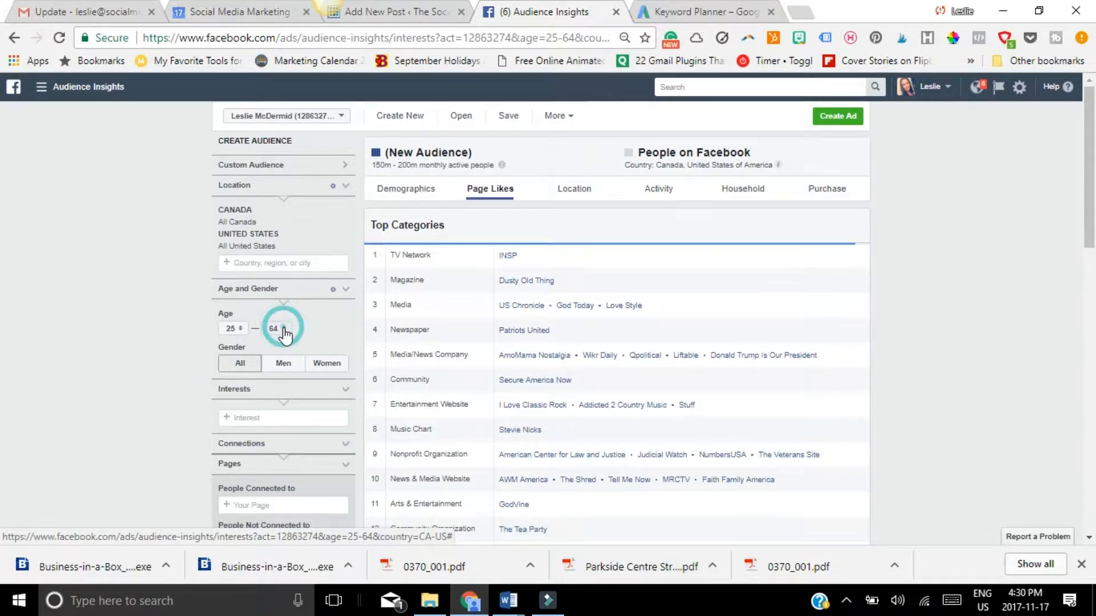
pyautogui.click(278, 328)
pyautogui.scroll(7, 274, 298)
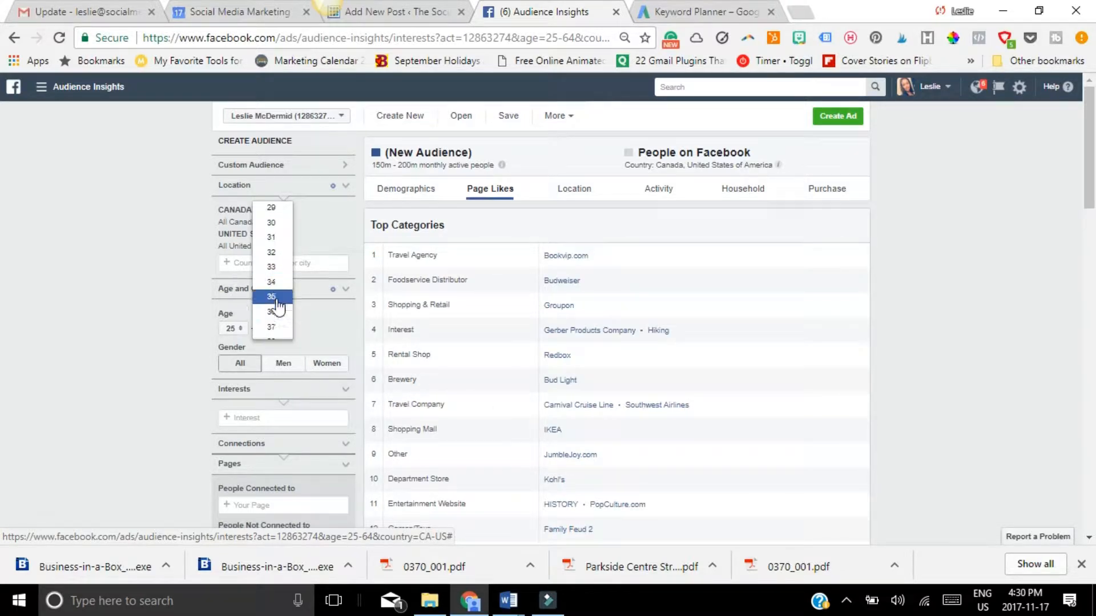
pyautogui.click(274, 297)
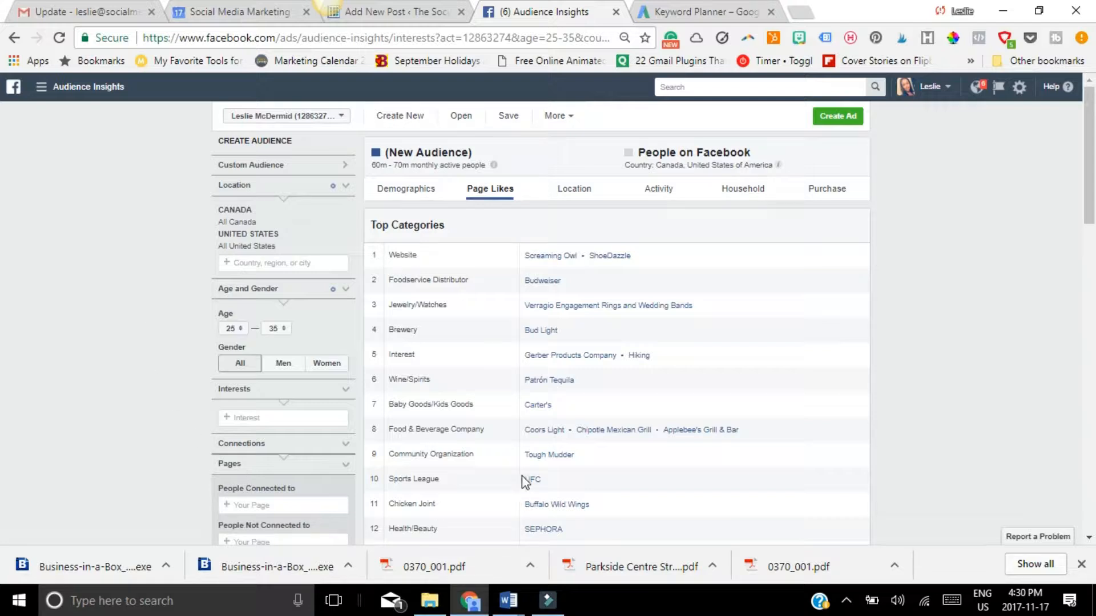
# Step: Show the new audience's demographics and inspect its size and age and gender breakdown
pyautogui.click(413, 192)
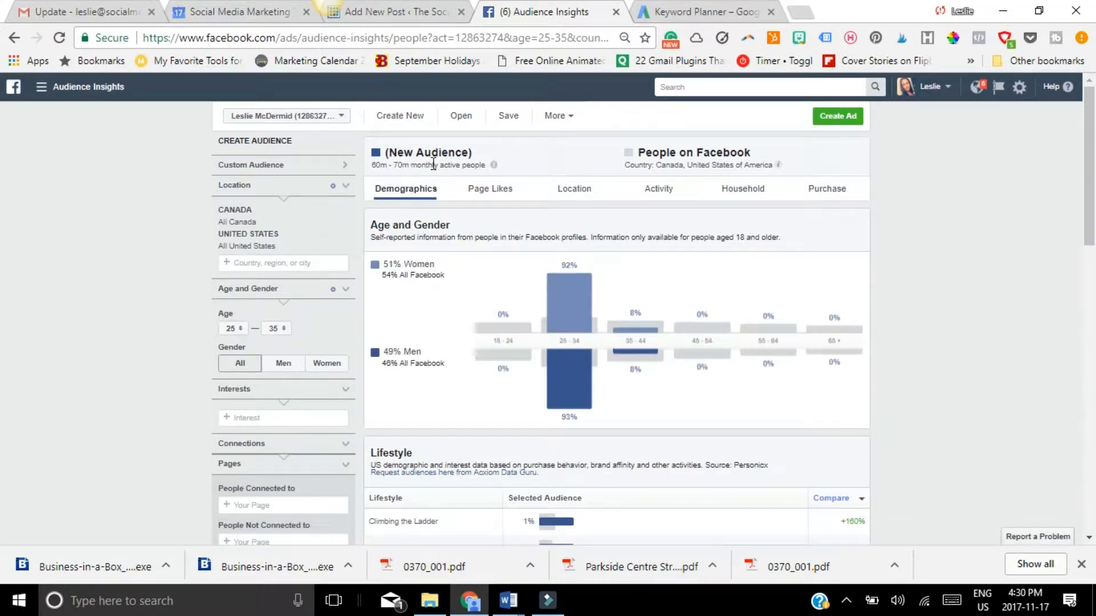
pyautogui.moveTo(488, 164)
pyautogui.moveTo(576, 371)
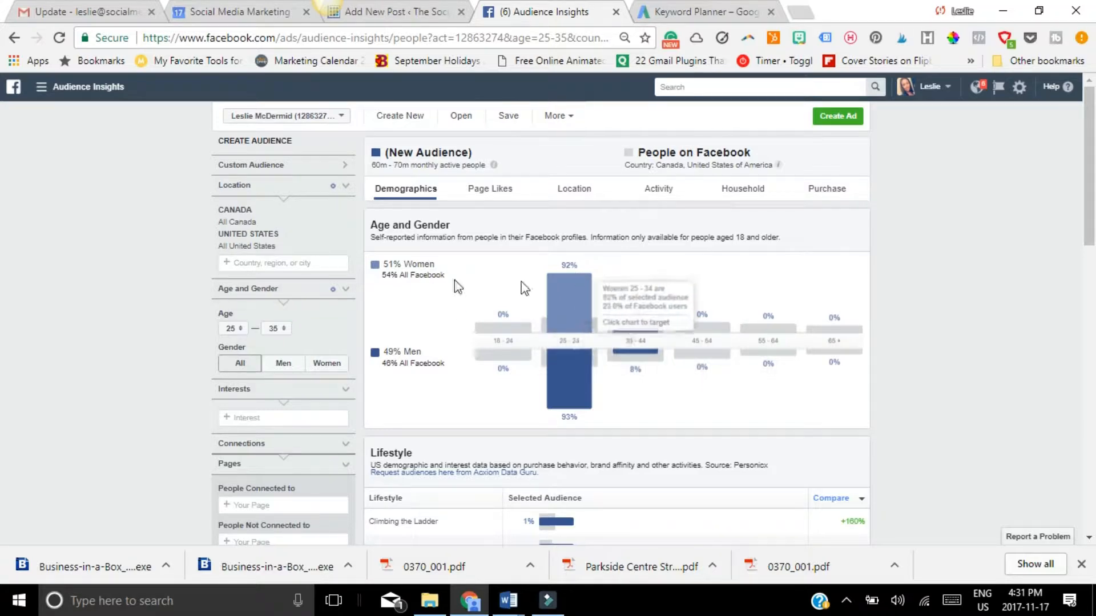
# Step: Review the audience's lifestyle, relationship status, education level and job title breakdowns in the demographics
pyautogui.scroll(-3, 445, 355)
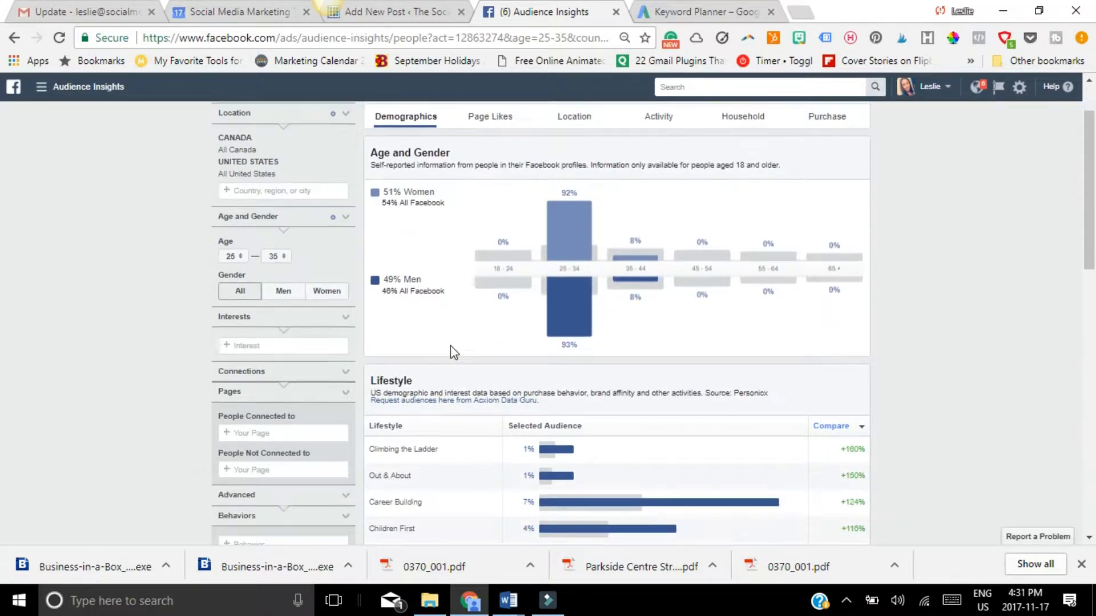
pyautogui.scroll(-2, 593, 321)
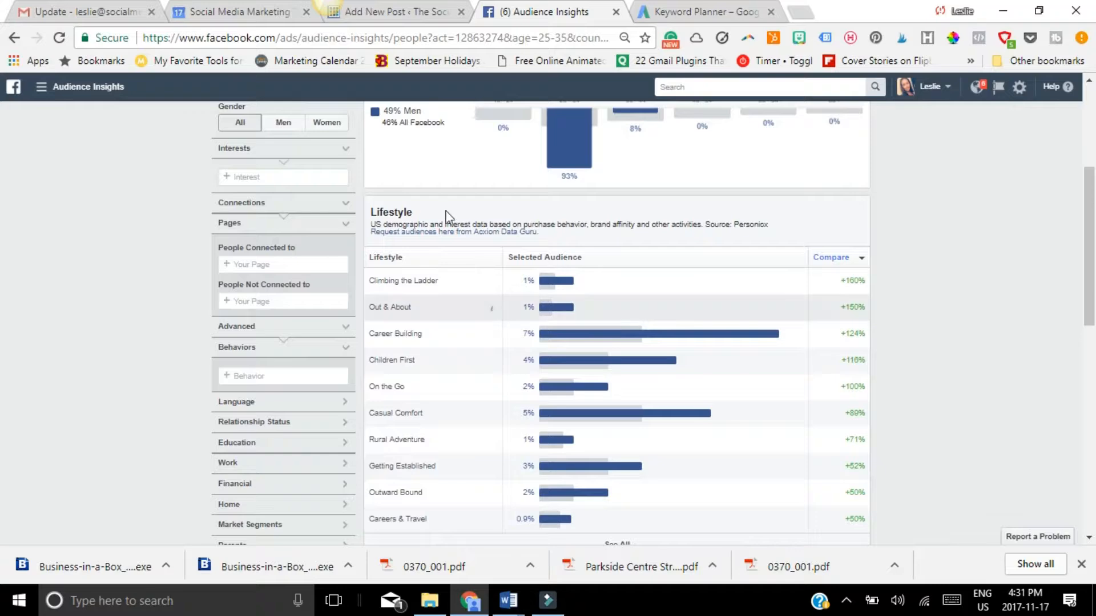
pyautogui.scroll(-6, 626, 218)
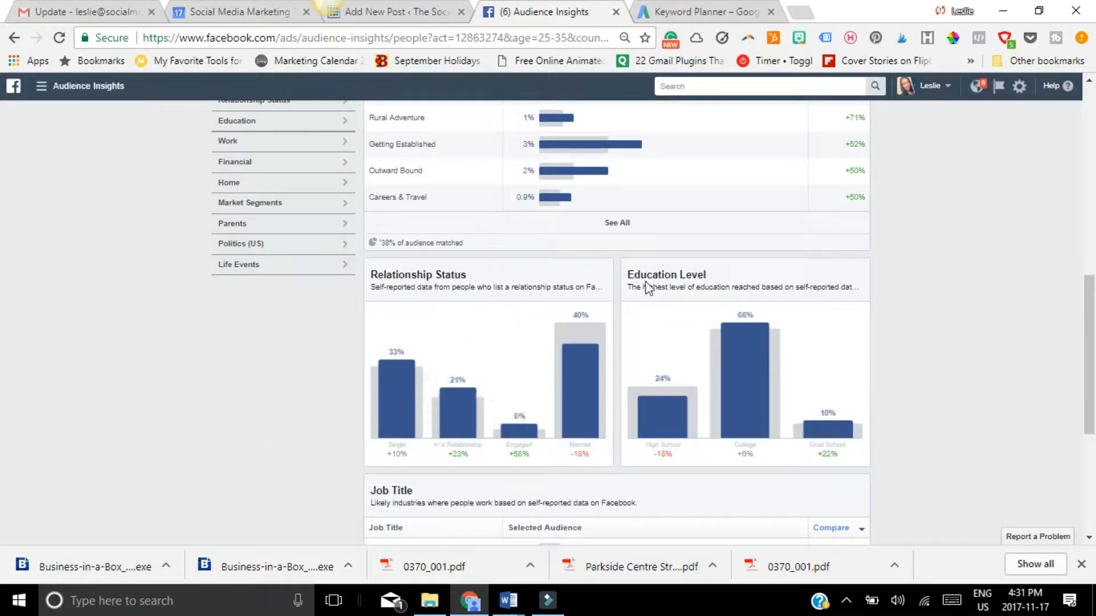
pyautogui.scroll(-2, 708, 360)
pyautogui.scroll(-3, 484, 391)
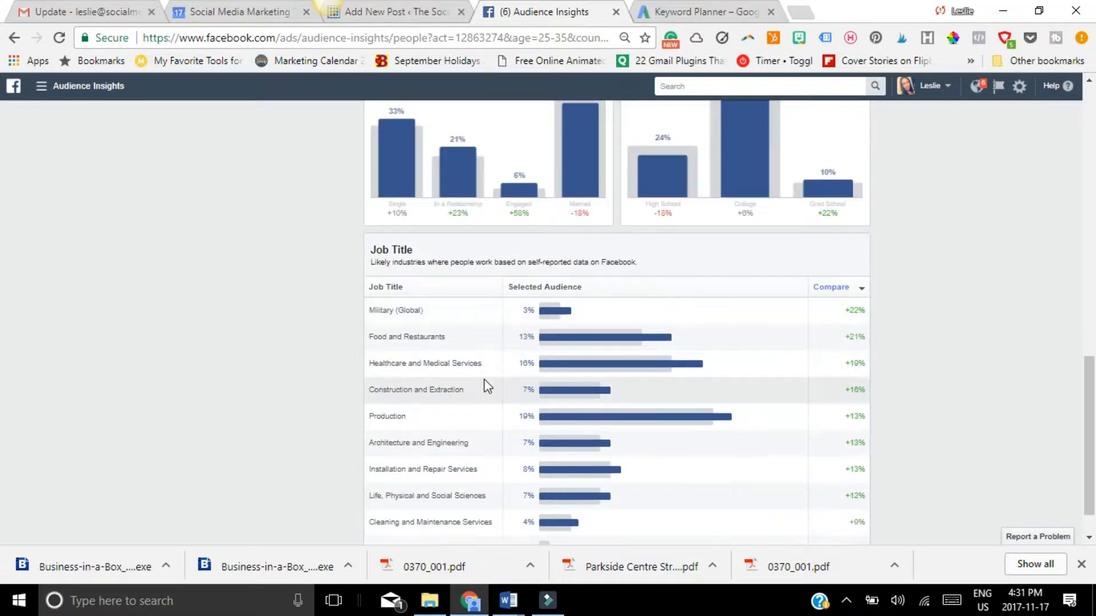
pyautogui.scroll(5, 787, 372)
pyautogui.scroll(9, 793, 373)
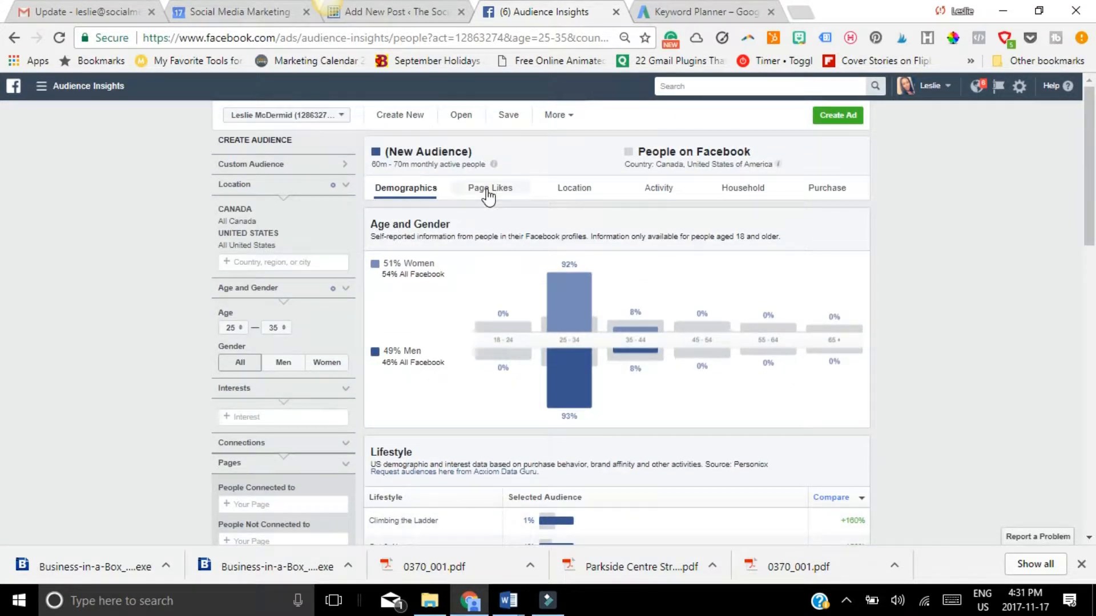
# Step: Show the audience's page likes, expand Top Categories to the full list and highlight its first eleven rows
pyautogui.click(488, 191)
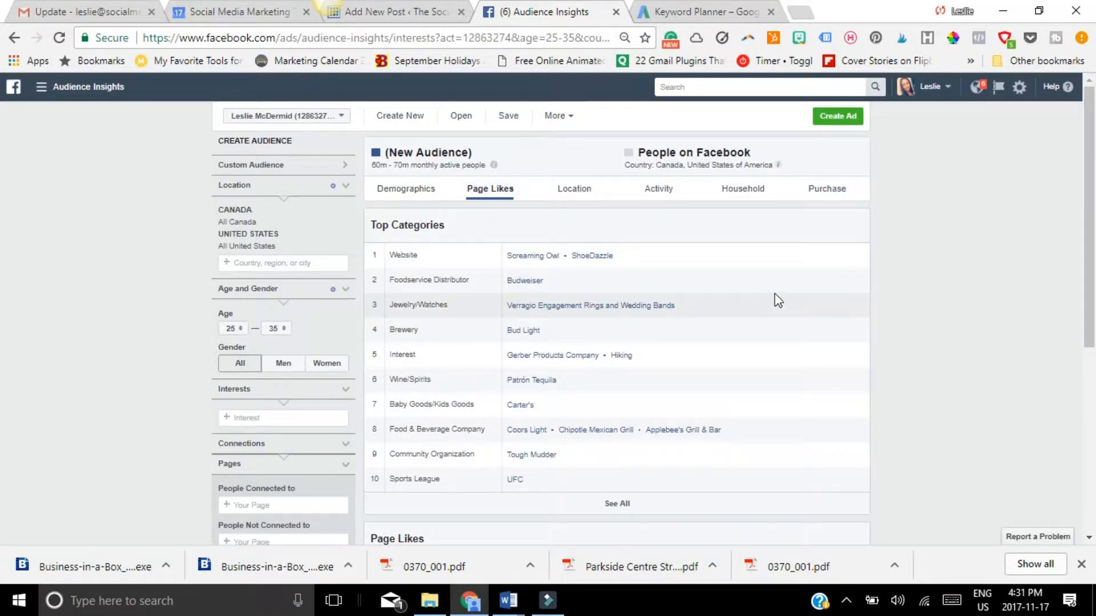
pyautogui.click(617, 504)
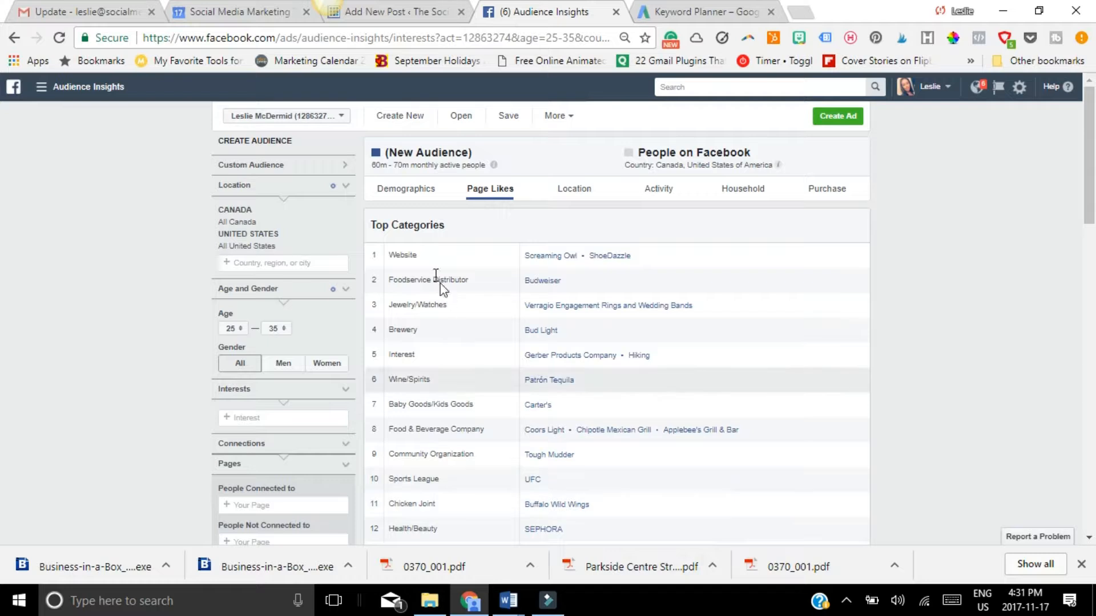
pyautogui.moveTo(393, 255); pyautogui.dragTo(713, 503)
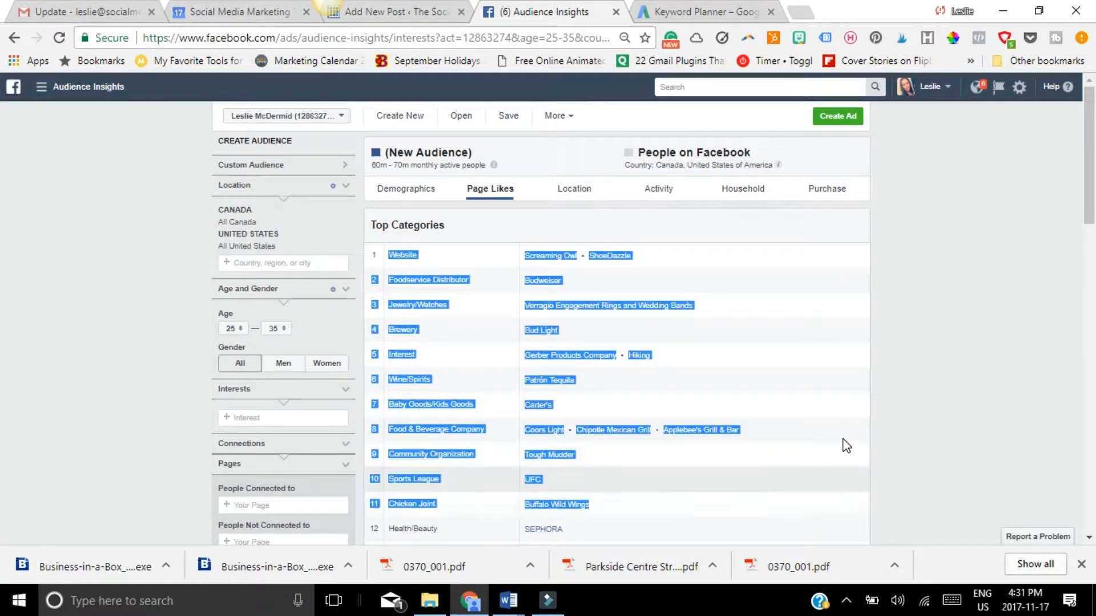
pyautogui.click(907, 364)
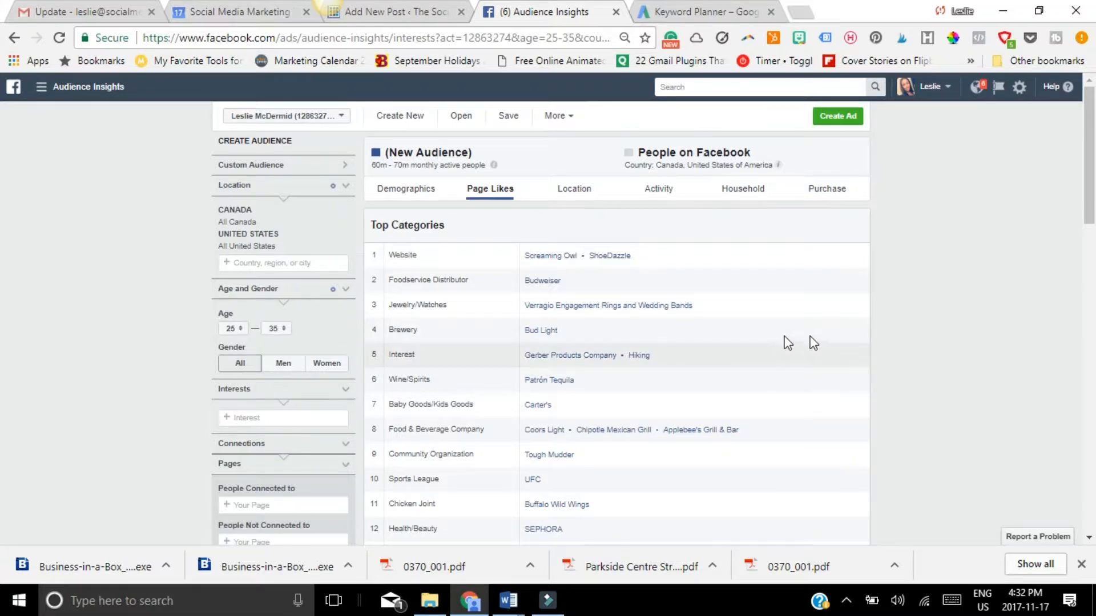
# Step: Read through the full Top Categories list, highlighting the TV Show category along the way
pyautogui.scroll(-2, 846, 335)
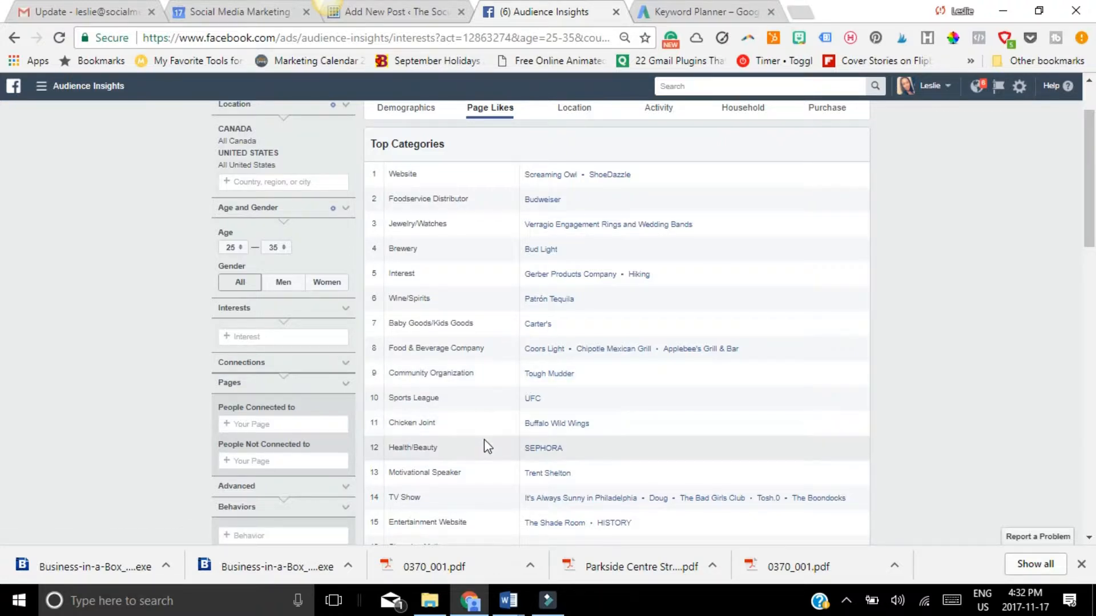
pyautogui.scroll(-2, 484, 442)
pyautogui.scroll(-4, 484, 440)
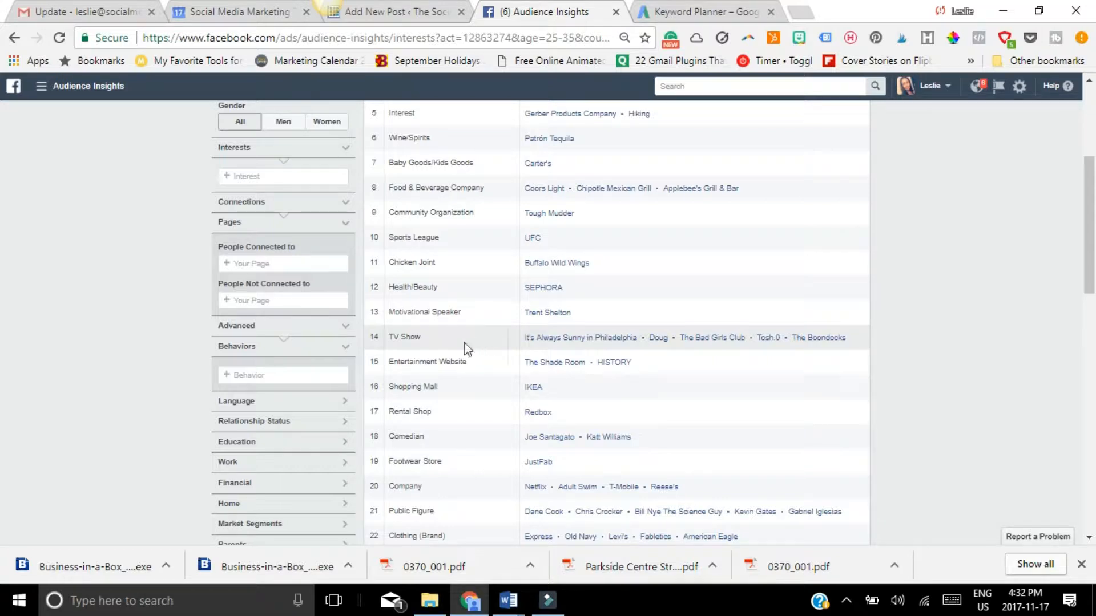
pyautogui.moveTo(394, 338); pyautogui.dragTo(422, 340)
pyautogui.scroll(-3, 485, 374)
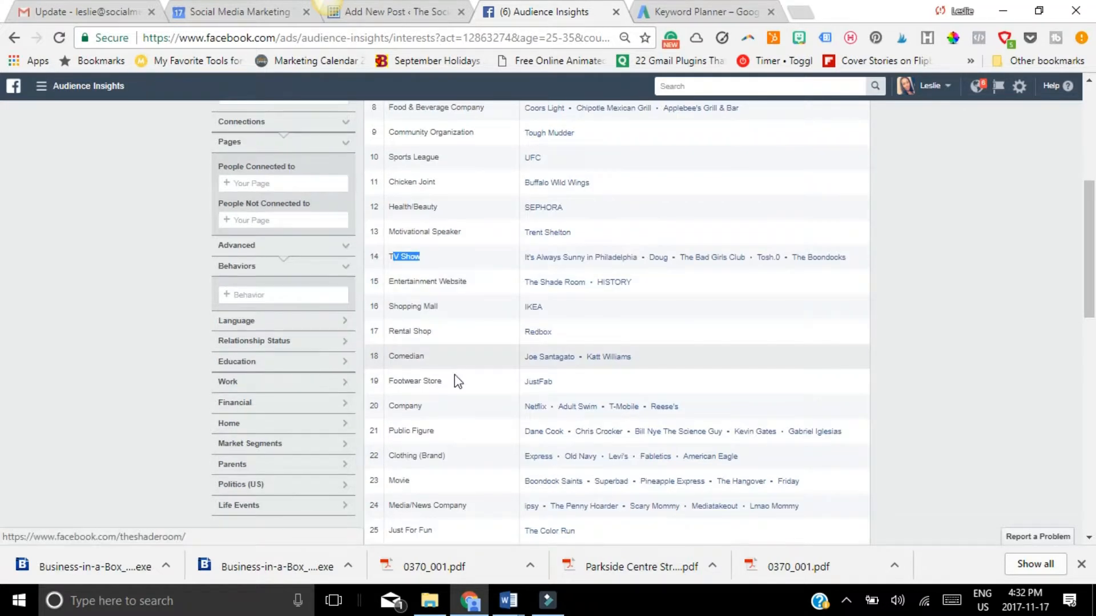
pyautogui.scroll(-3, 448, 374)
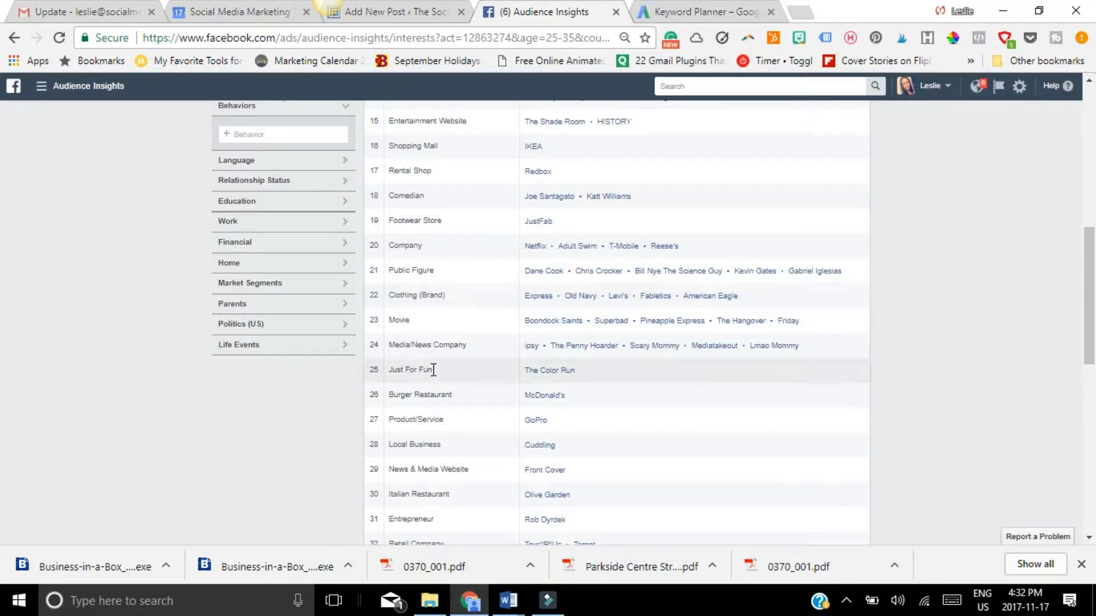
pyautogui.scroll(-3, 456, 436)
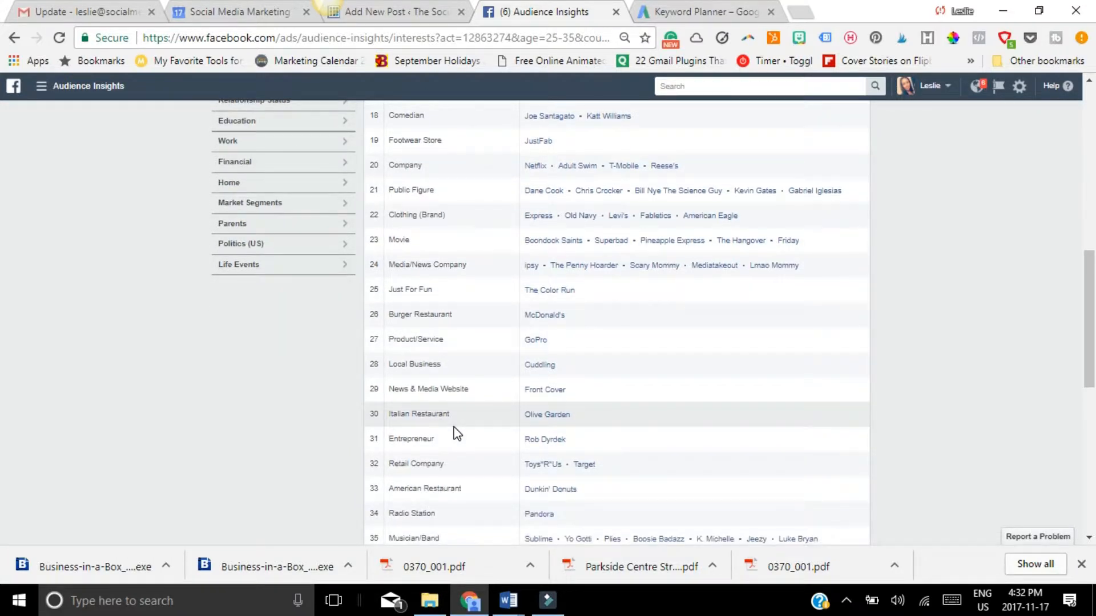
pyautogui.scroll(-3, 450, 415)
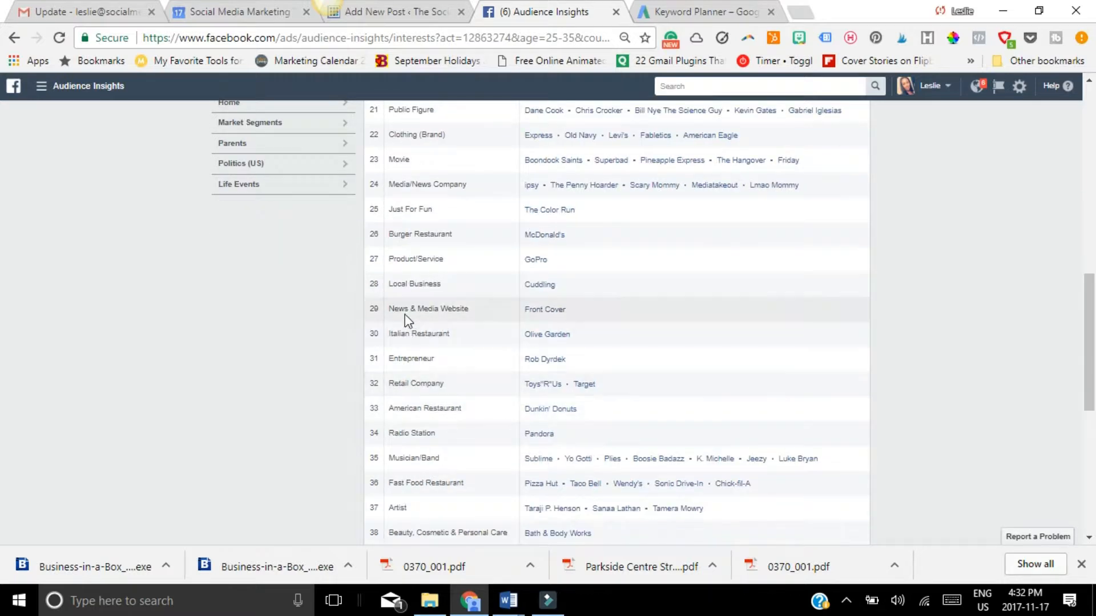
pyautogui.scroll(-3, 445, 328)
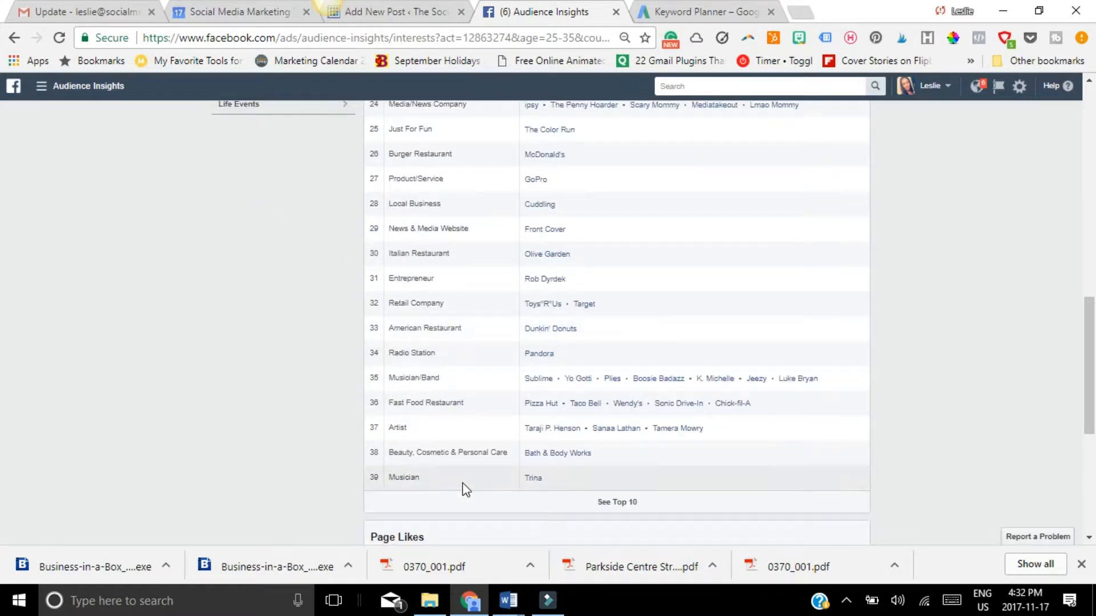
pyautogui.scroll(-3, 463, 448)
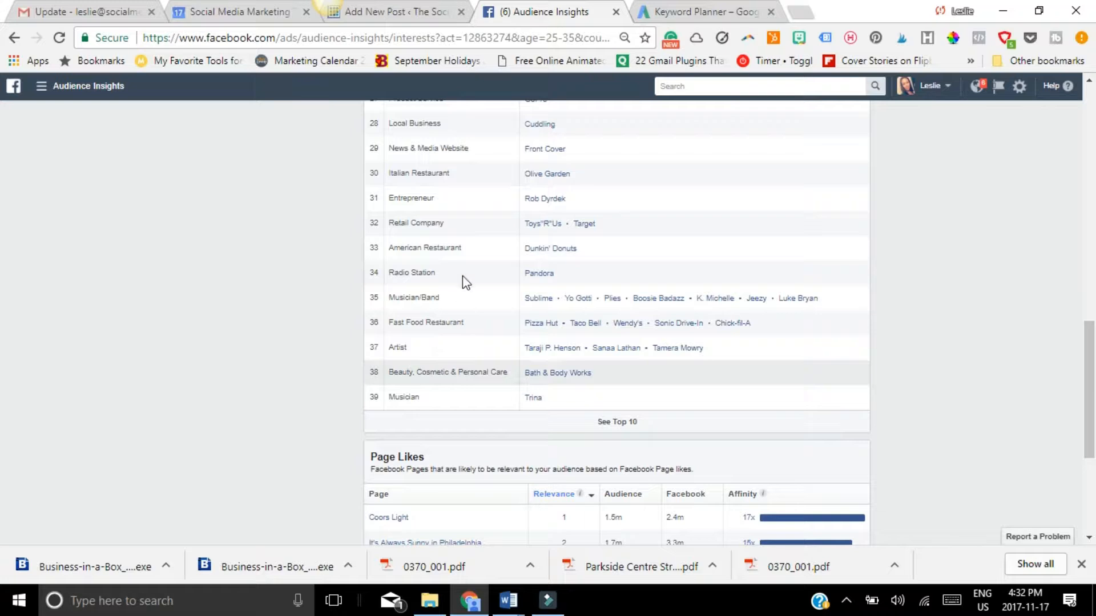
# Step: Examine the Page Likes table's relevance, audience and affinity columns and compare them with the Top Categories list
pyautogui.scroll(-3, 486, 296)
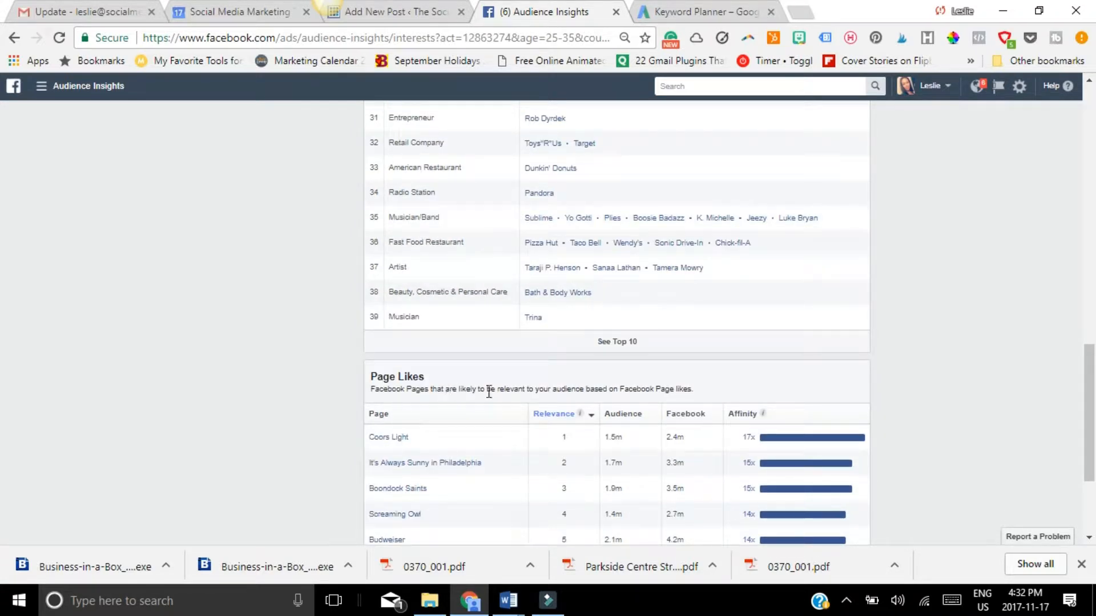
pyautogui.scroll(-6, 489, 393)
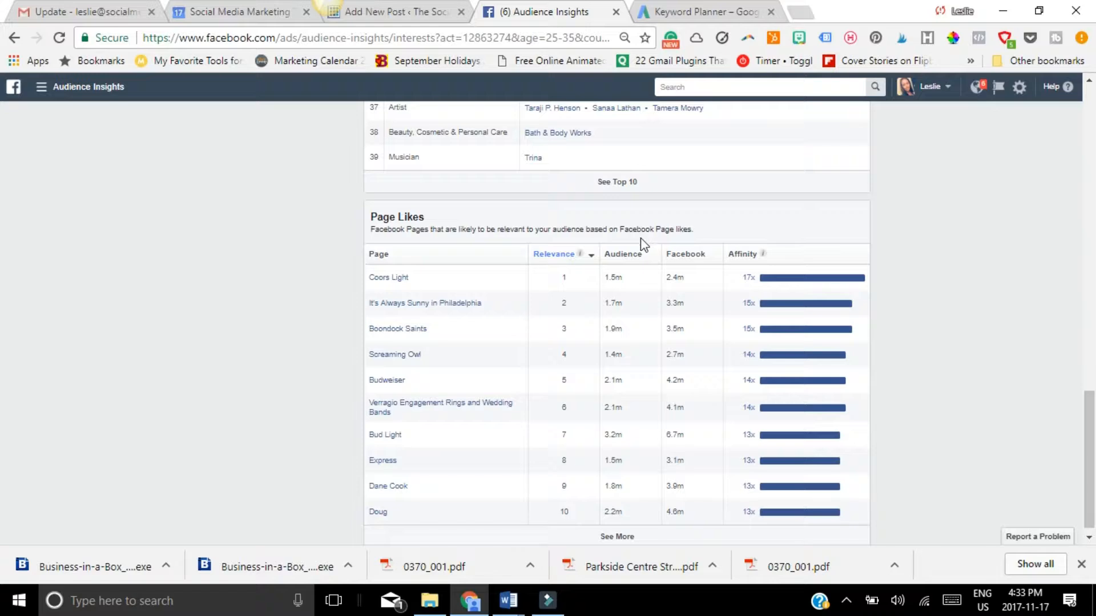
pyautogui.scroll(12, 461, 261)
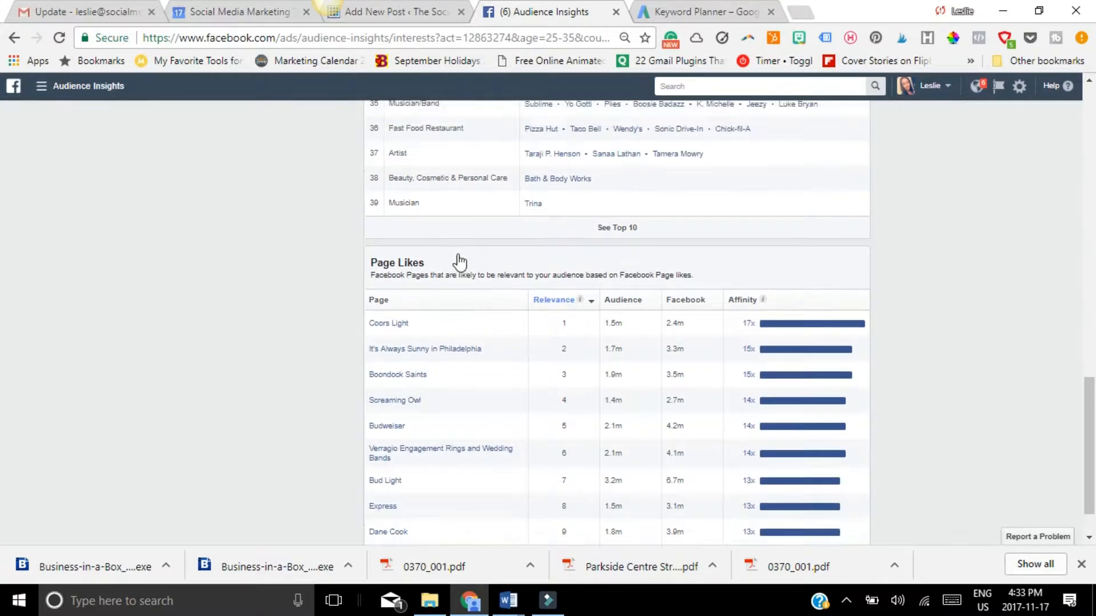
pyautogui.scroll(4, 274, 286)
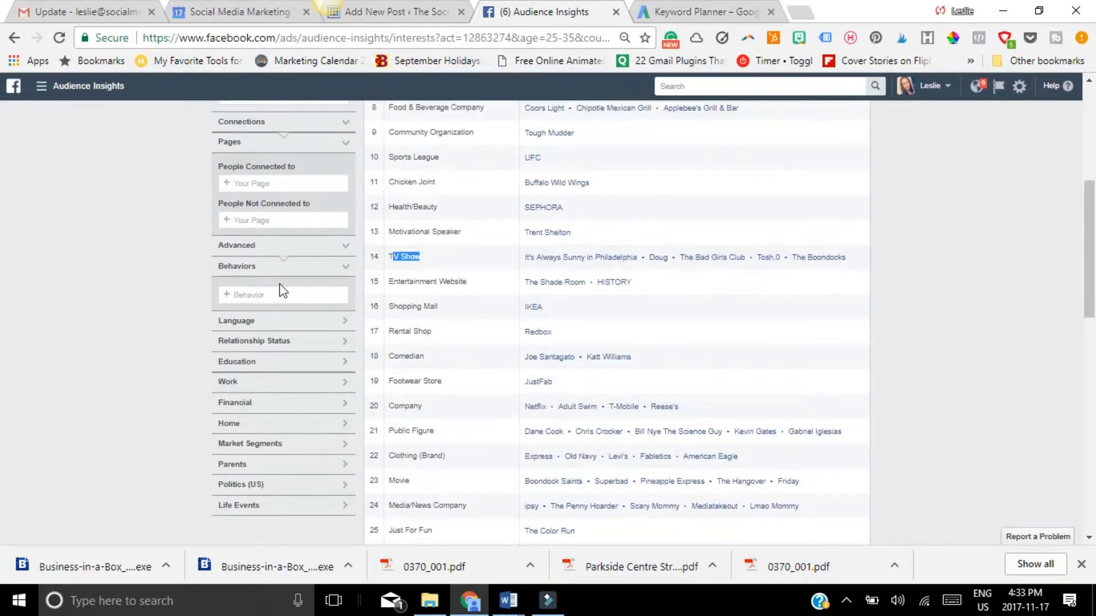
pyautogui.scroll(-10, 496, 416)
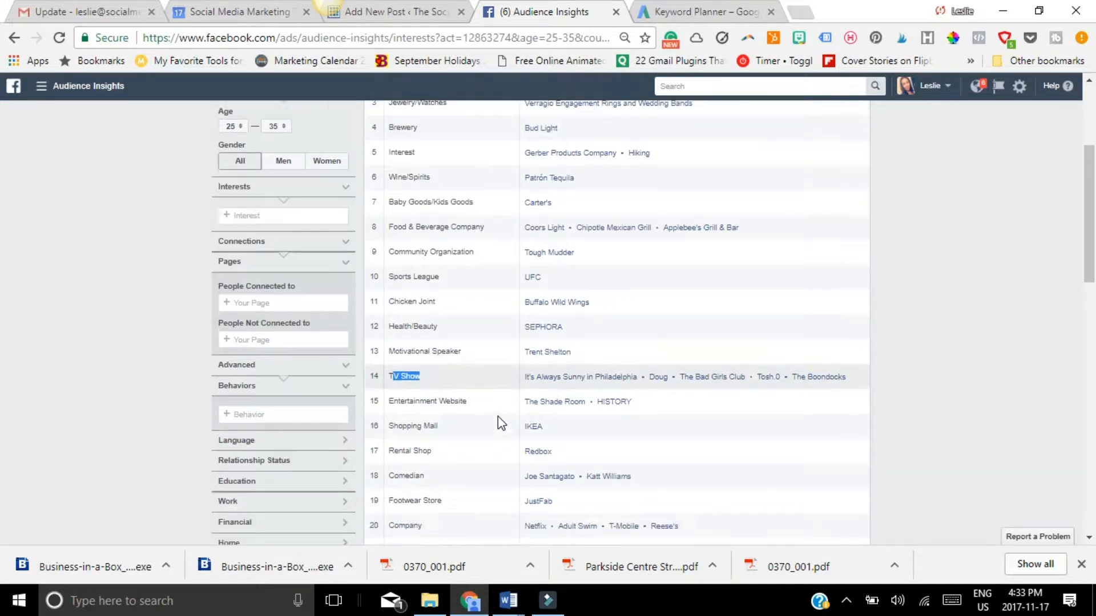
pyautogui.scroll(5, 495, 416)
pyautogui.scroll(9, 495, 417)
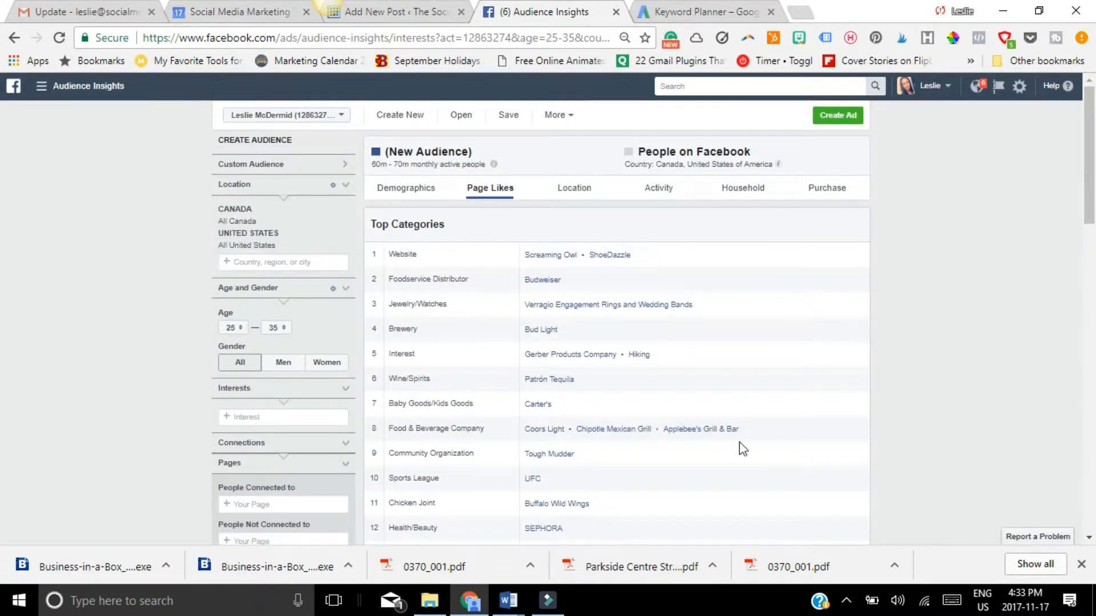
# Step: Revisit the Page Likes table and inspect the audience figure for It's Always Sunny in Philadelphia
pyautogui.scroll(-10, 919, 354)
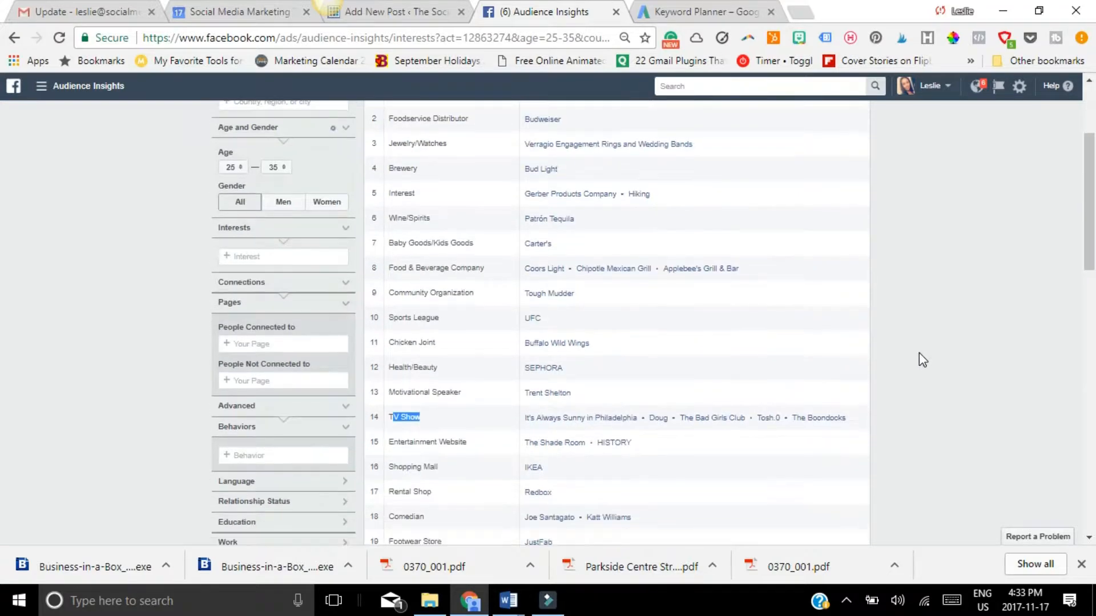
pyautogui.scroll(-3, 930, 343)
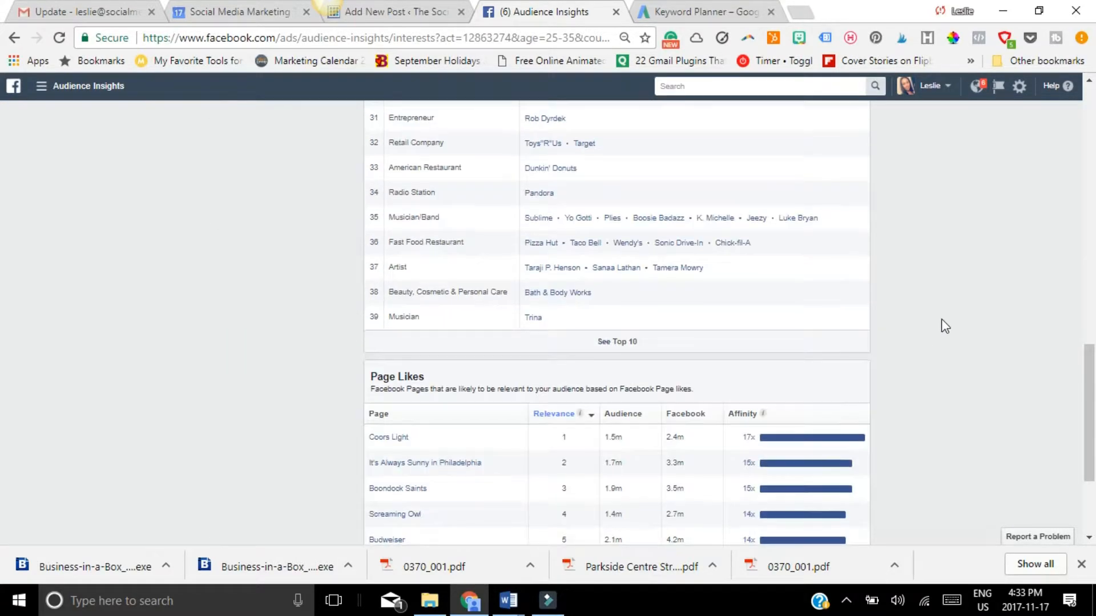
pyautogui.scroll(-3, 530, 410)
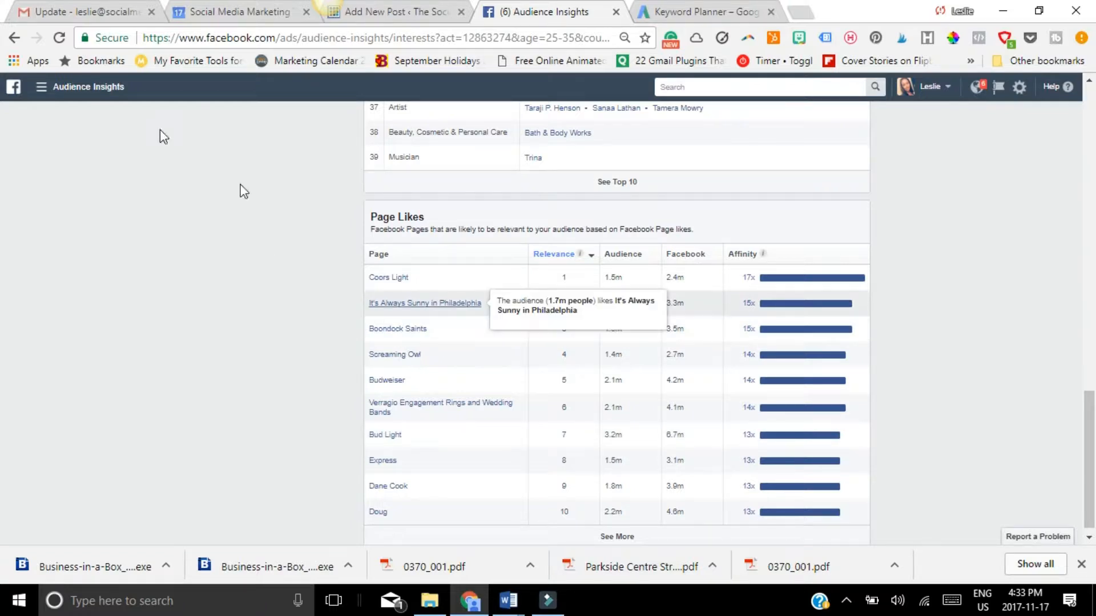
pyautogui.scroll(-1, 183, 361)
pyautogui.scroll(-1, 183, 360)
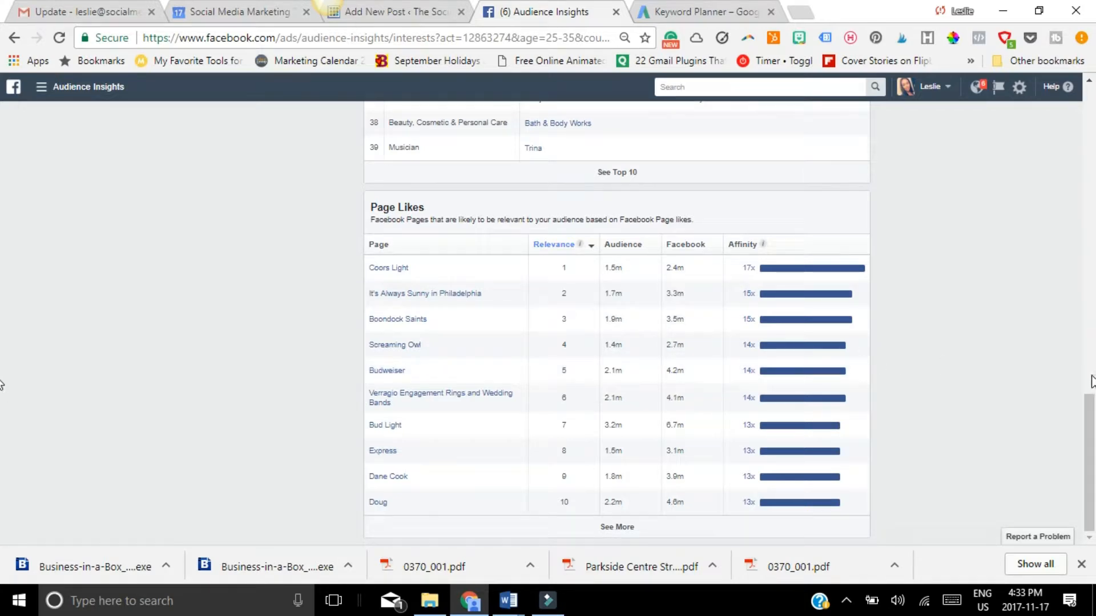
pyautogui.scroll(1, 3, 427)
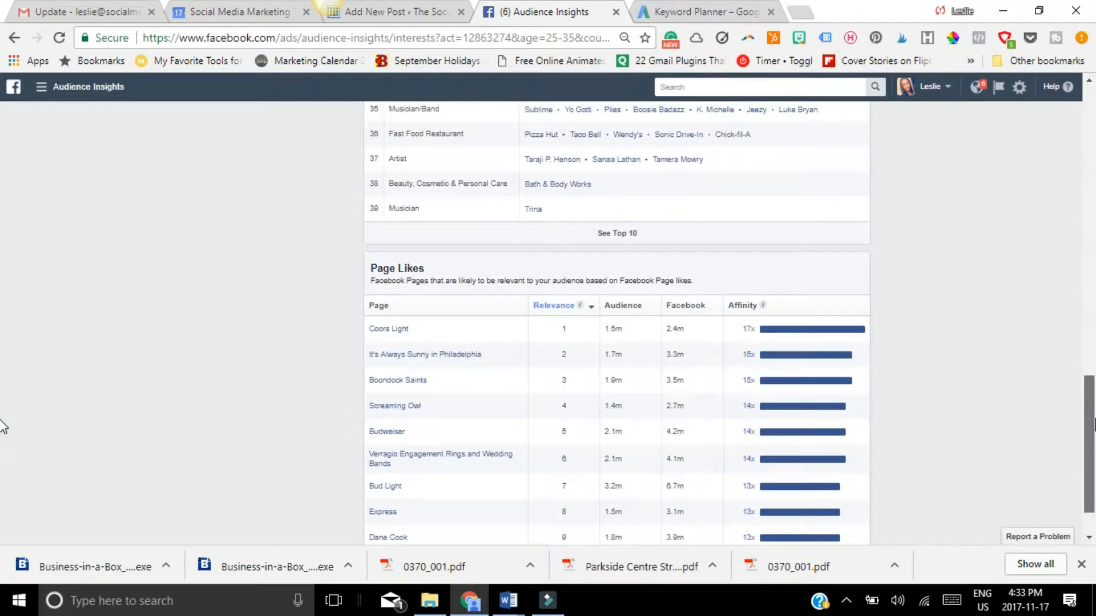
pyautogui.scroll(15, 3, 427)
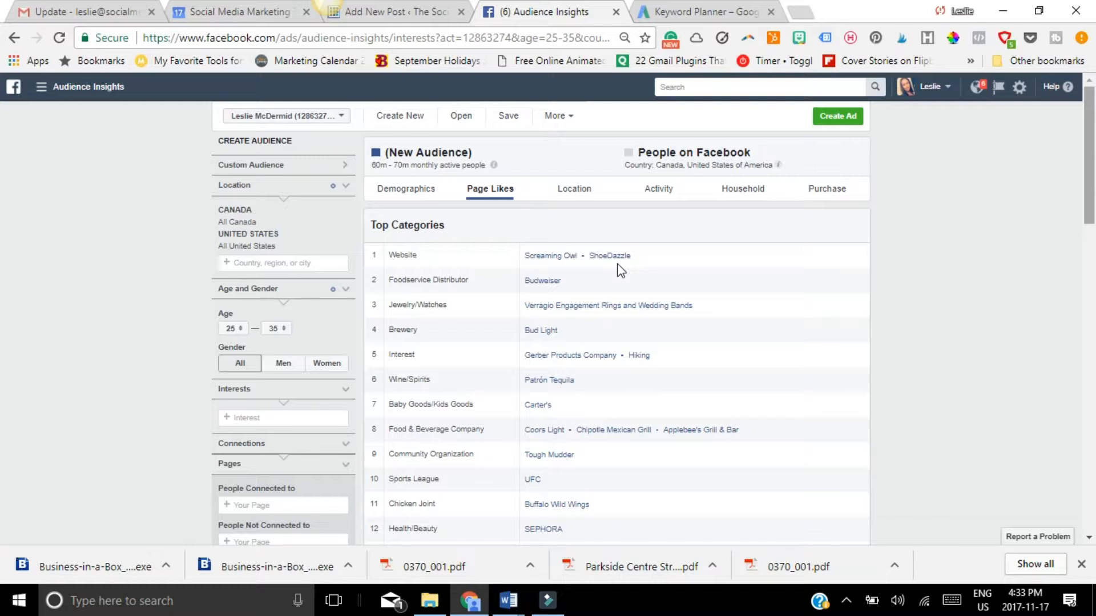
# Step: Show the household data and examine household income, home ownership, household size and home market value for US households
pyautogui.click(752, 192)
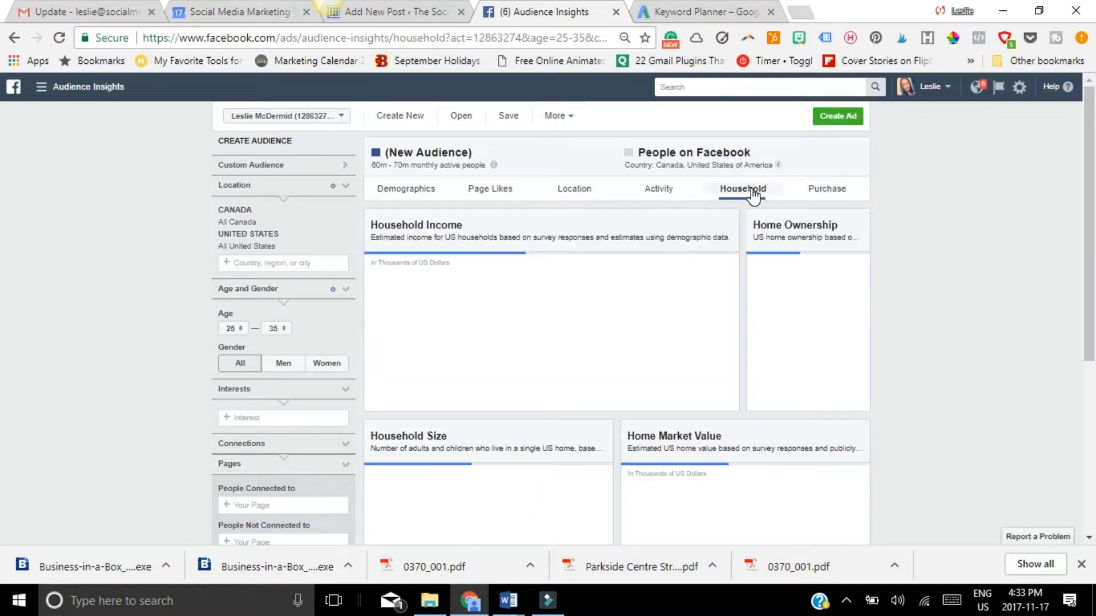
pyautogui.moveTo(443, 237); pyautogui.dragTo(508, 236)
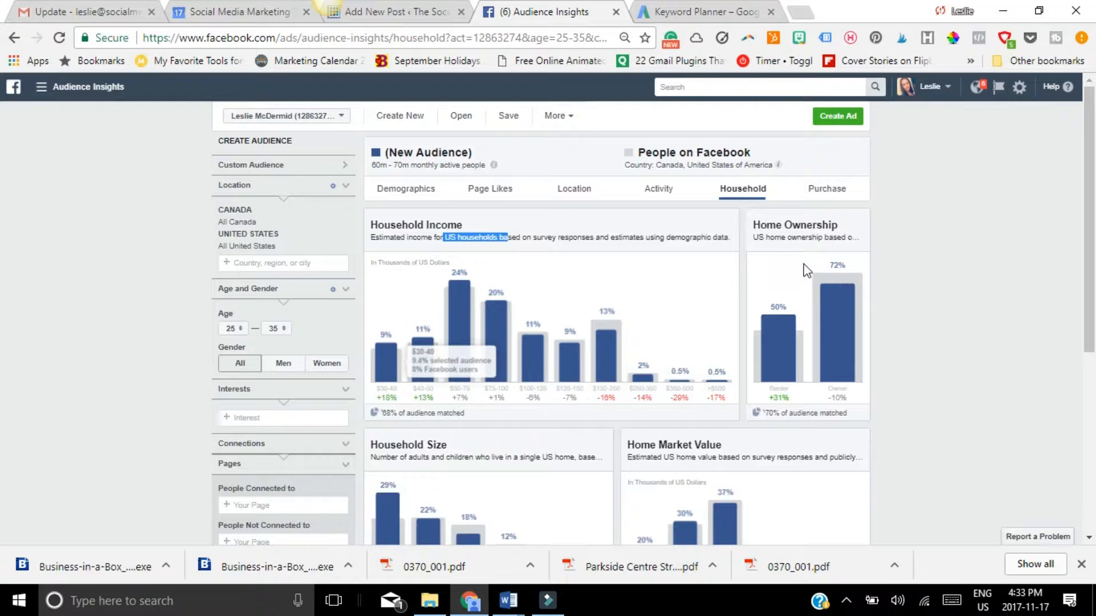
pyautogui.click(395, 224)
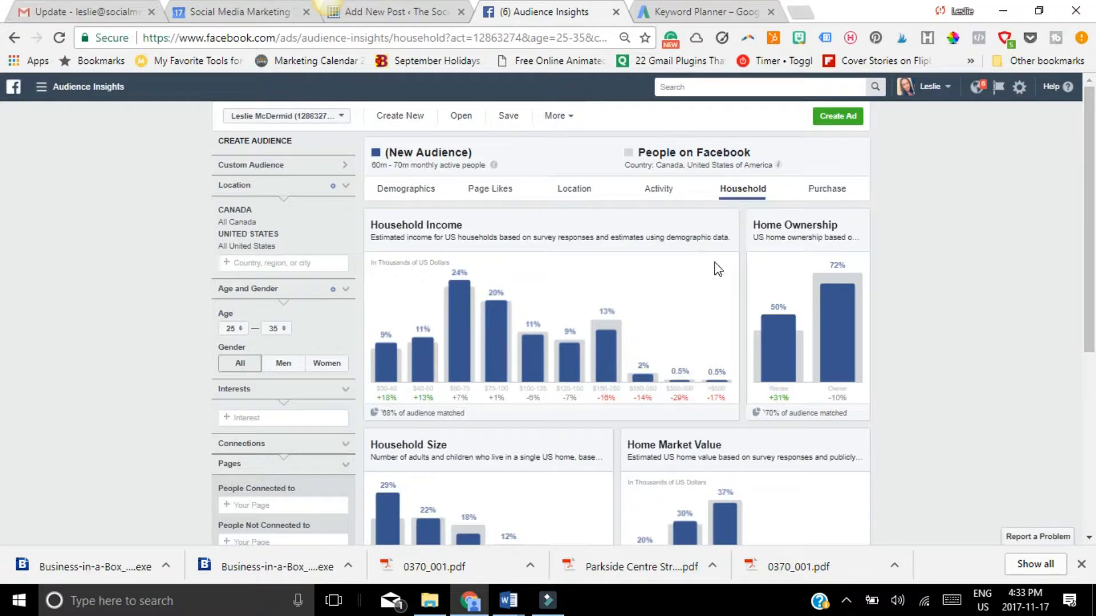
pyautogui.scroll(-2, 749, 377)
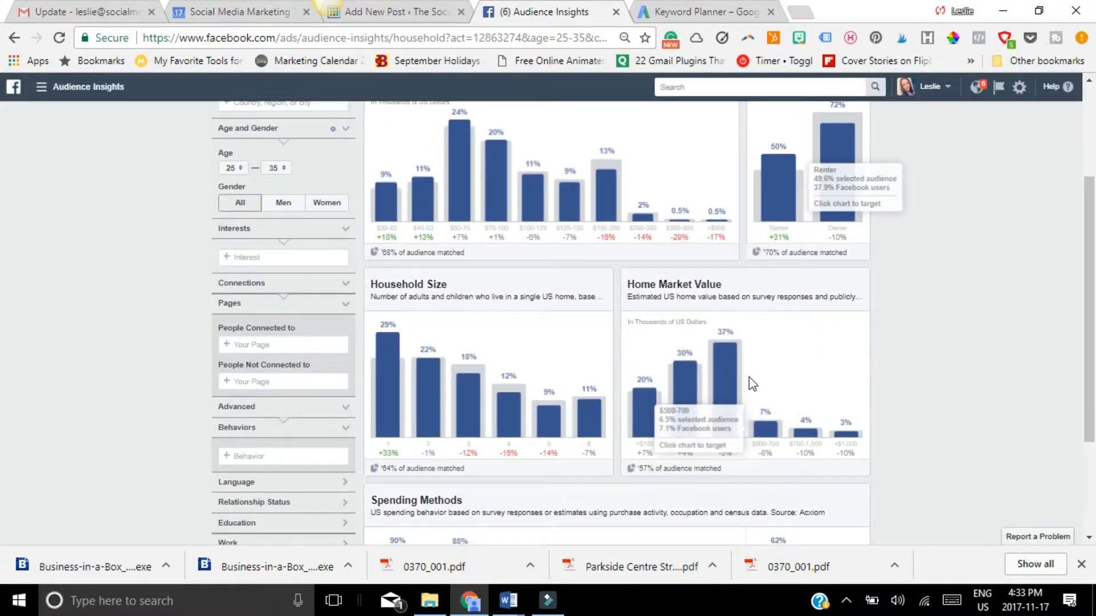
pyautogui.scroll(2, 749, 376)
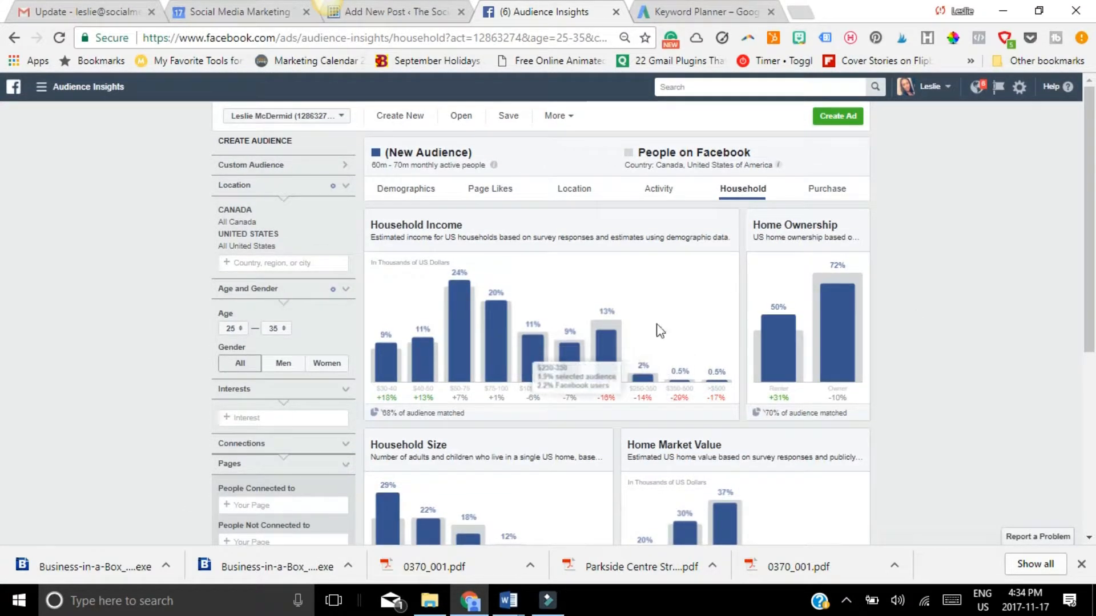
# Step: Show the activity data and examine the Frequency of Activities and Device Users charts
pyautogui.click(657, 197)
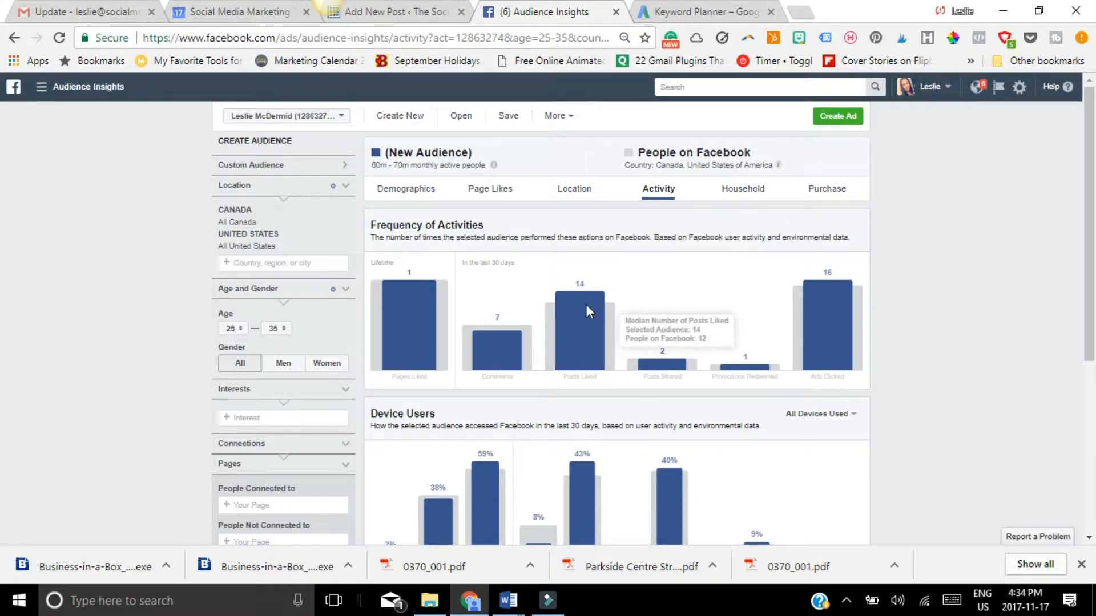
pyautogui.moveTo(1090, 215); pyautogui.dragTo(1090, 281)
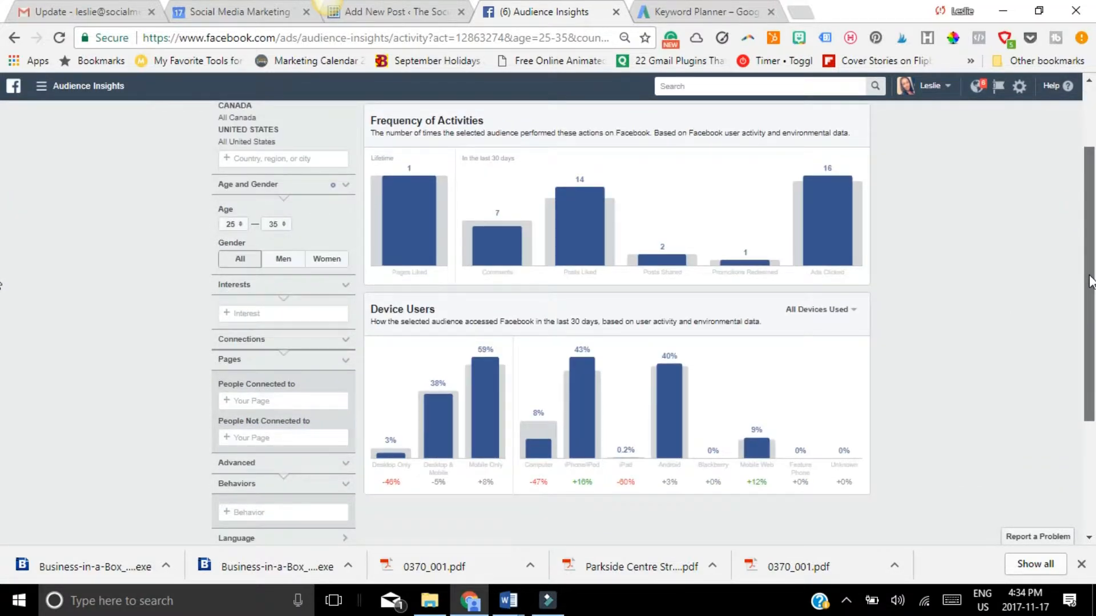
pyautogui.moveTo(1091, 291); pyautogui.dragTo(1091, 180)
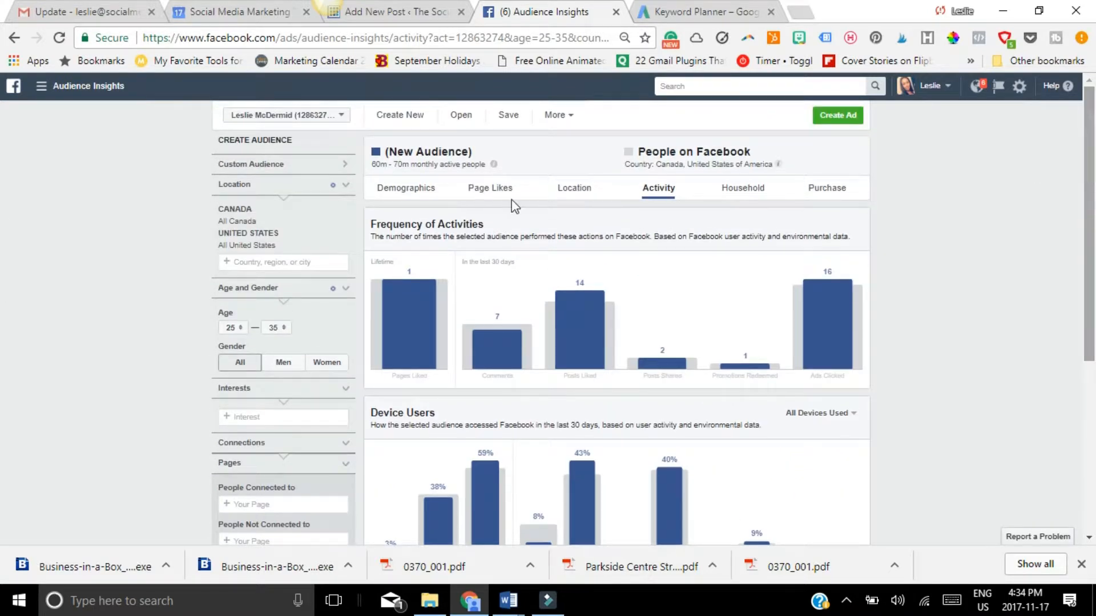
# Step: Show the audience's location data by top countries and compare the United States and Canada shares
pyautogui.click(588, 190)
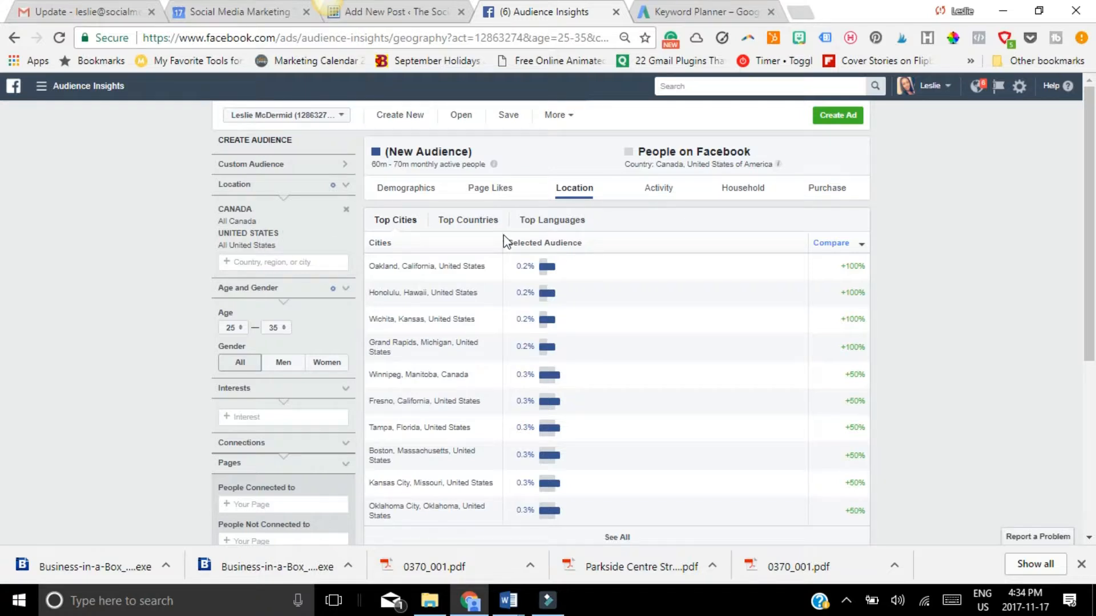
pyautogui.click(470, 224)
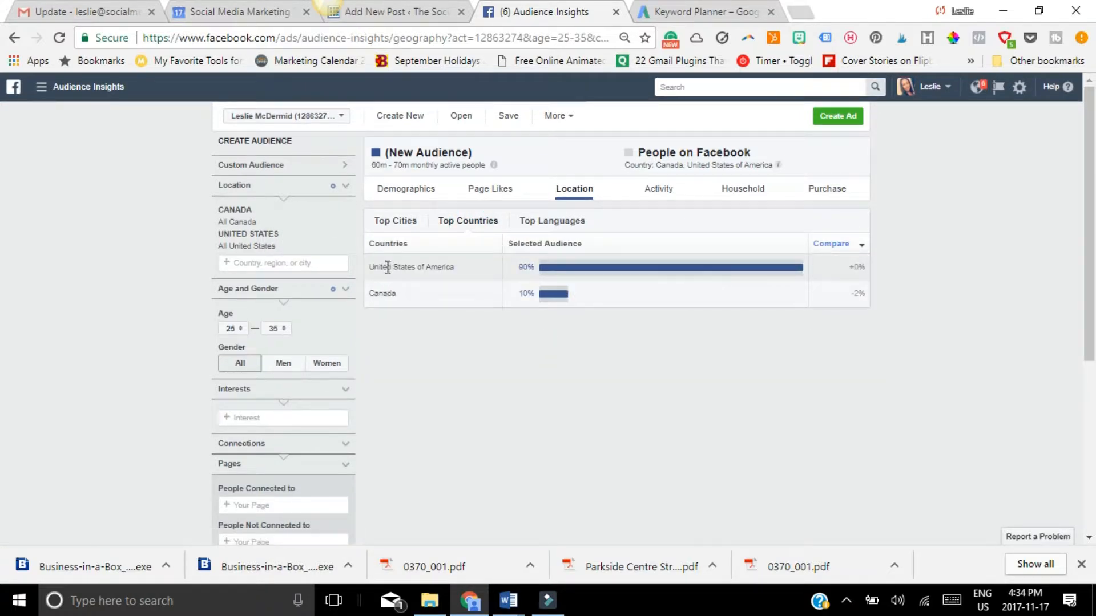
pyautogui.moveTo(380, 266); pyautogui.dragTo(638, 276)
pyautogui.click(403, 267)
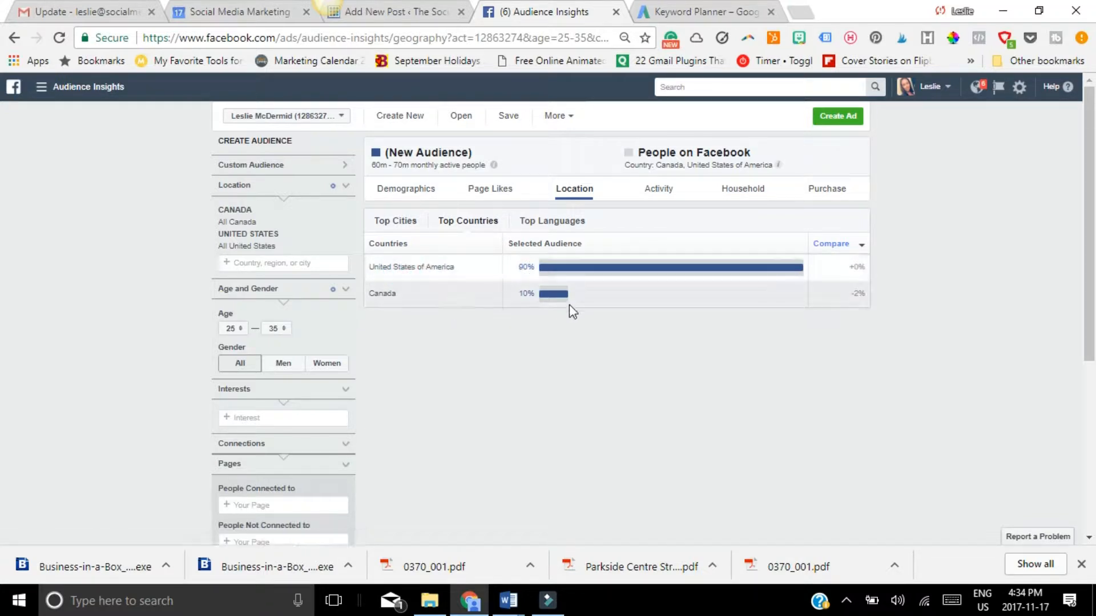
# Step: Return to the top cities, expand the full list and review each city's audience share and comparison figure
pyautogui.click(405, 223)
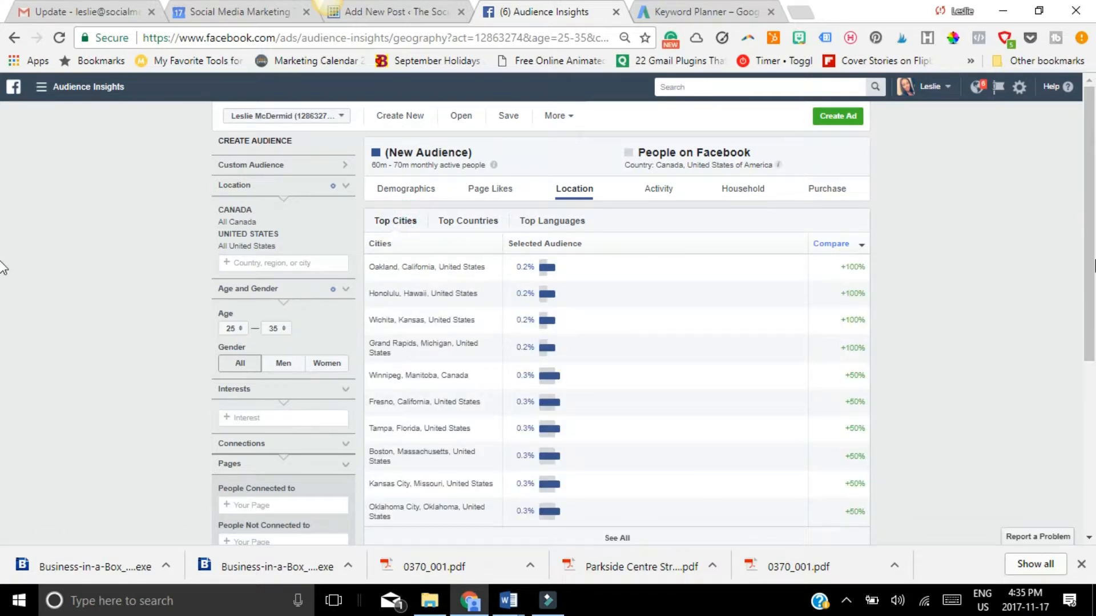
pyautogui.moveTo(1090, 209); pyautogui.dragTo(1077, 244)
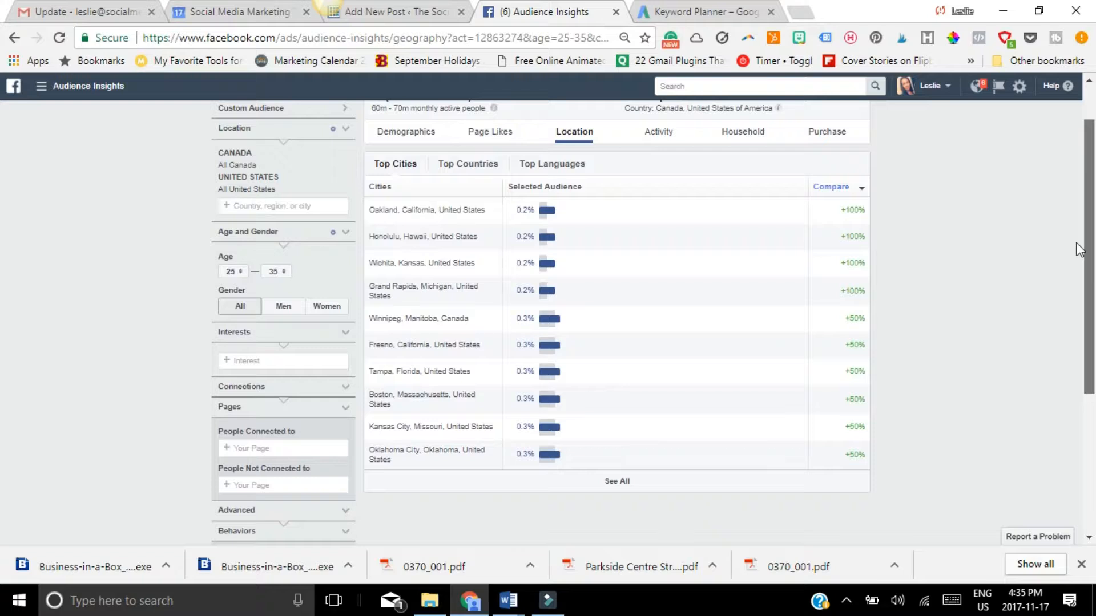
pyautogui.click(635, 483)
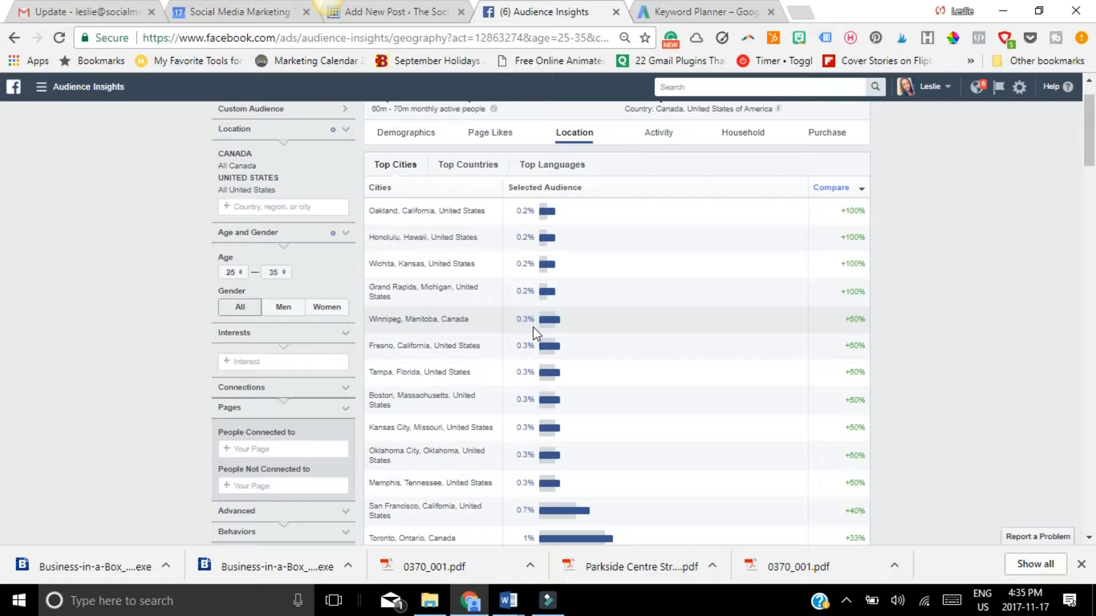
pyautogui.moveTo(1091, 144); pyautogui.dragTo(1090, 71)
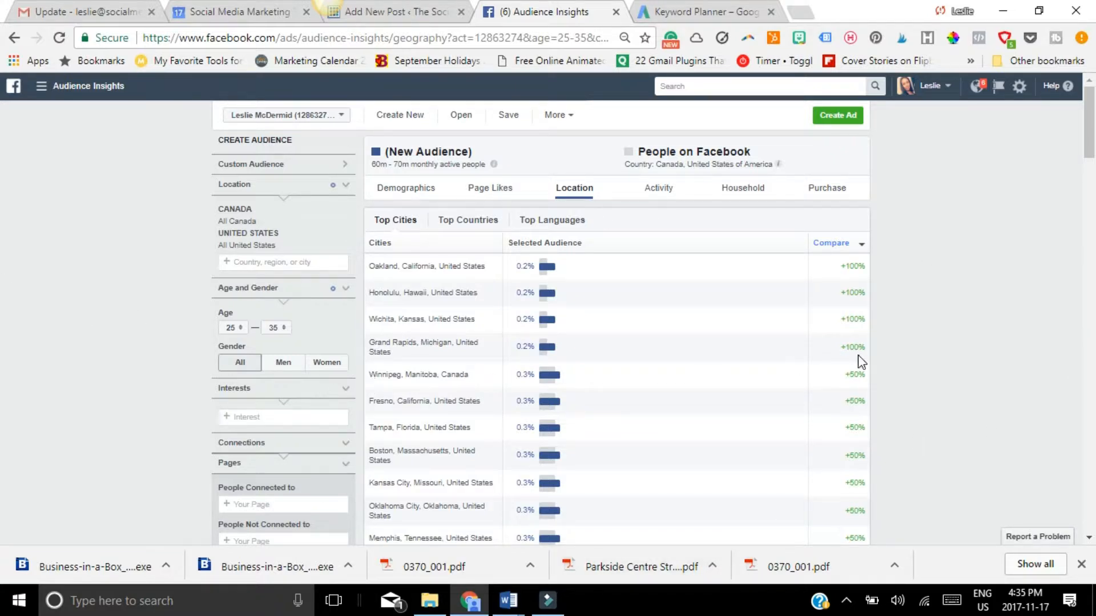
# Step: Switch to Google AdWords Keyword Planner and examine monthly search trends, competition and suggested bid for the social media company keywords
pyautogui.click(675, 15)
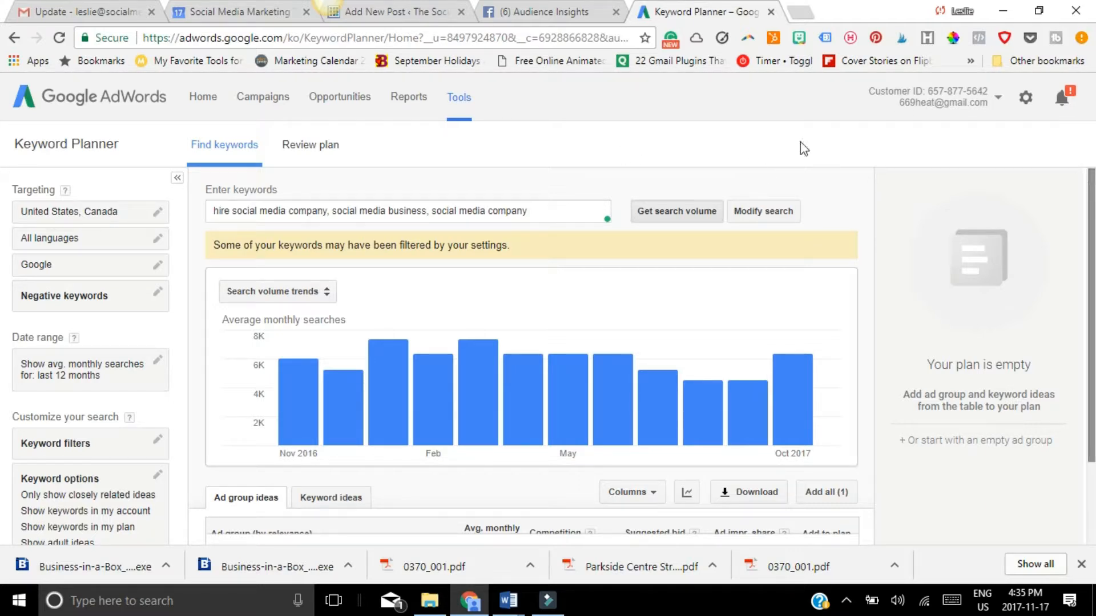
pyautogui.moveTo(578, 327)
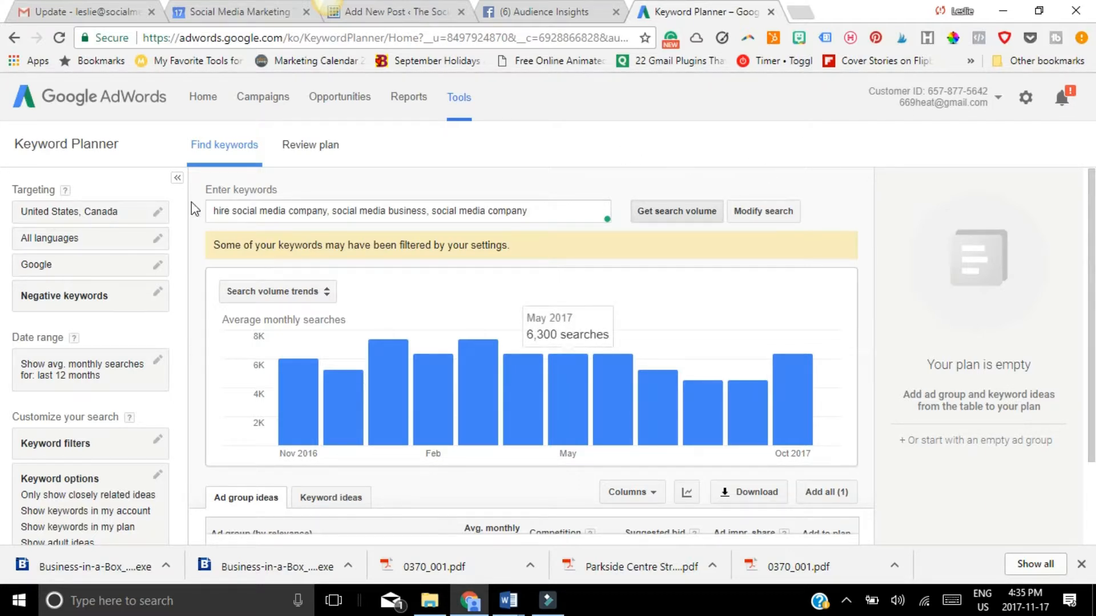
pyautogui.click(531, 213)
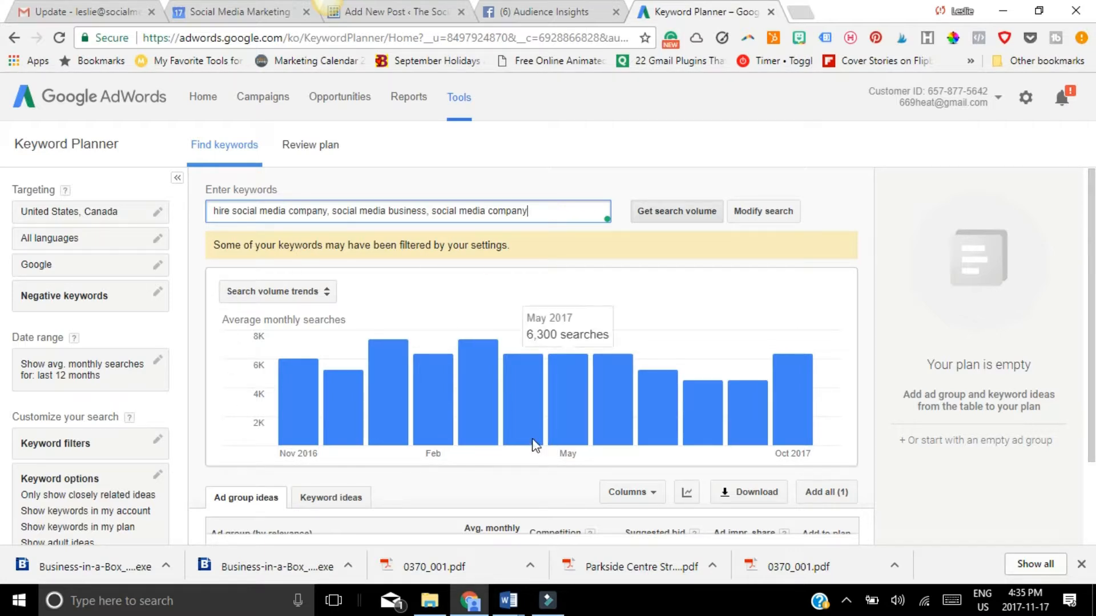
pyautogui.moveTo(312, 426)
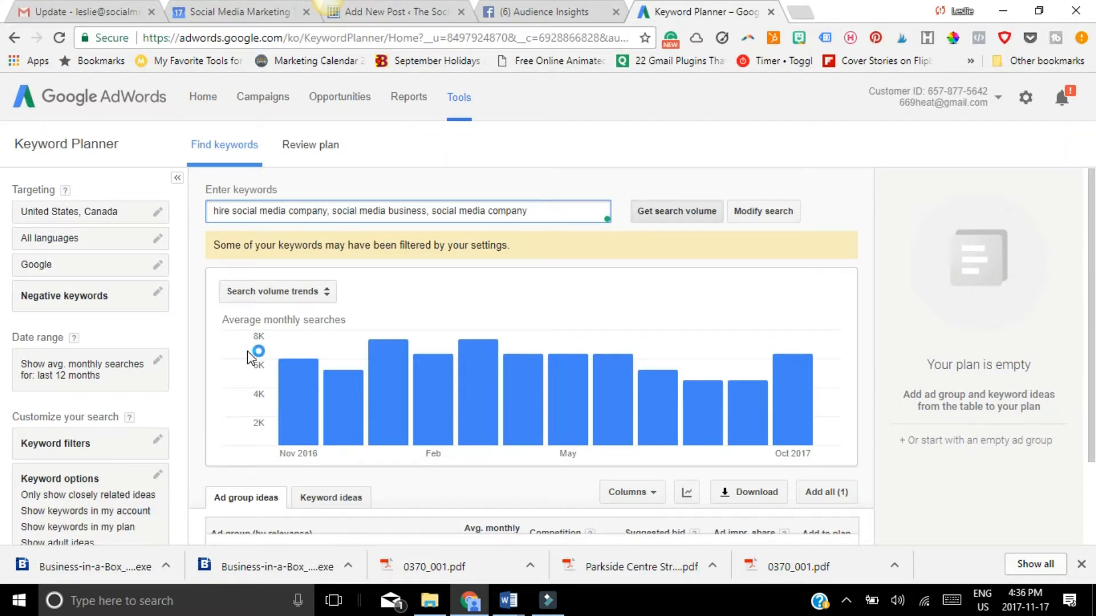
pyautogui.scroll(-2, 249, 357)
pyautogui.scroll(-1, 216, 323)
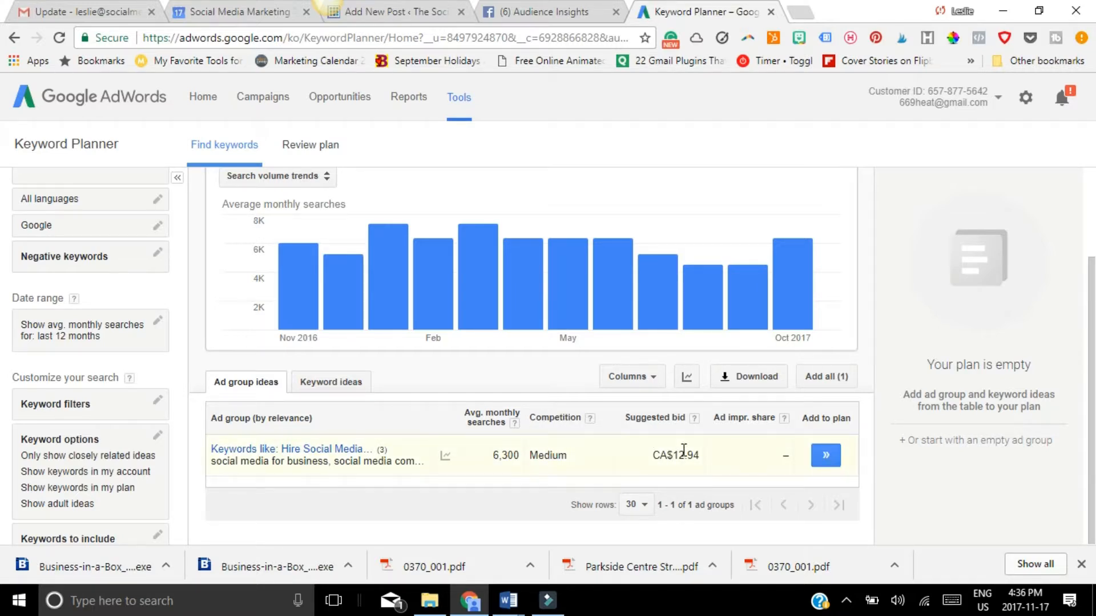
pyautogui.scroll(3, 839, 463)
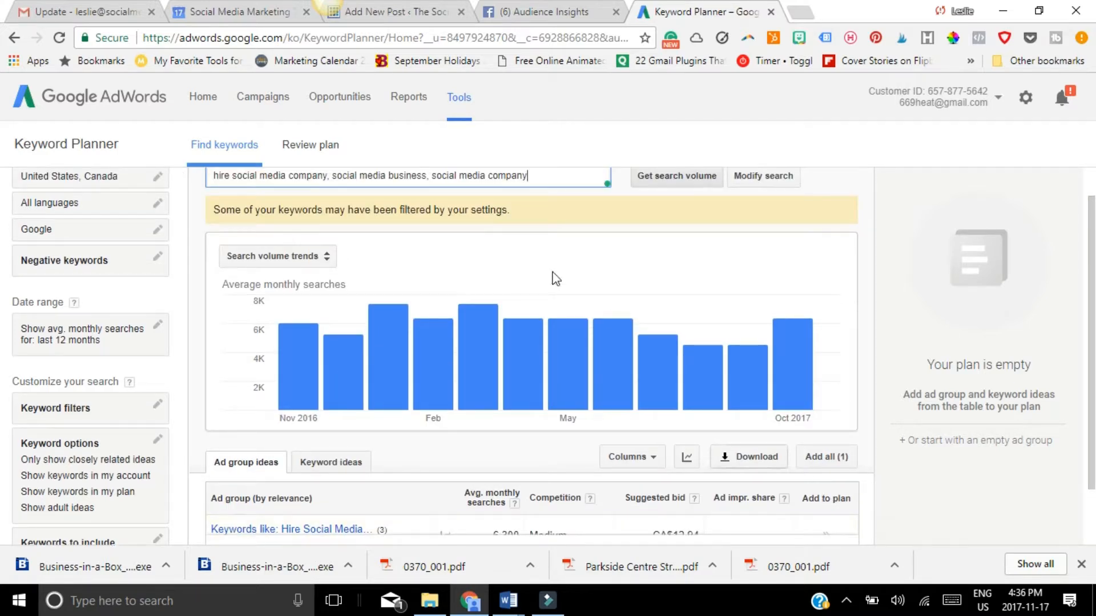
pyautogui.scroll(1, 567, 220)
# Step: Replace the keywords with "selling your house, sell home, how do i sell my home" and get their search volume
pyautogui.moveTo(535, 215); pyautogui.dragTo(214, 210)
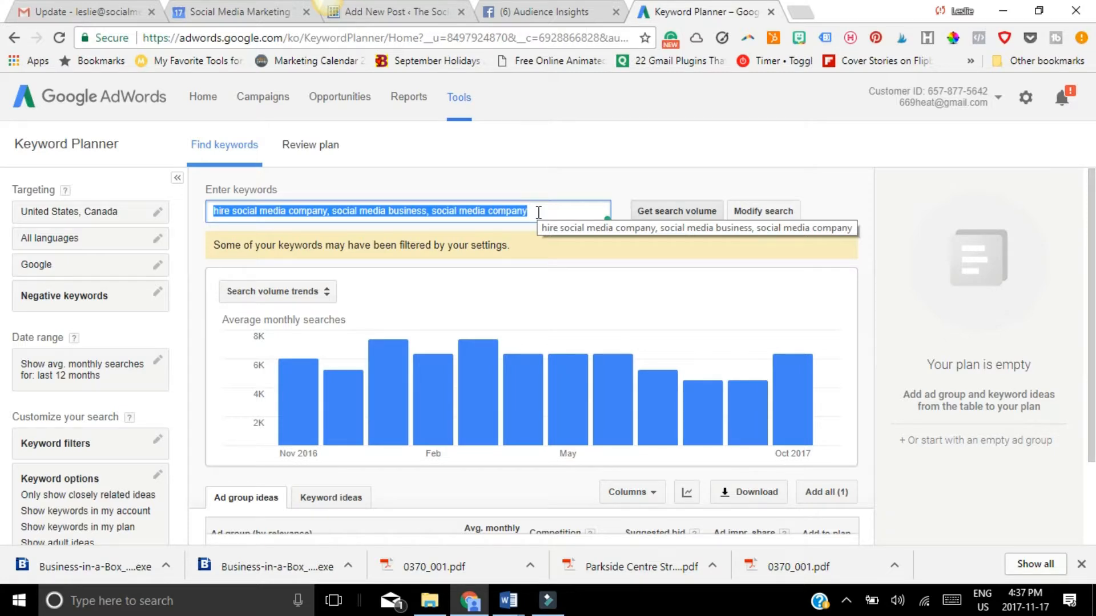
pyautogui.write('selling your house')
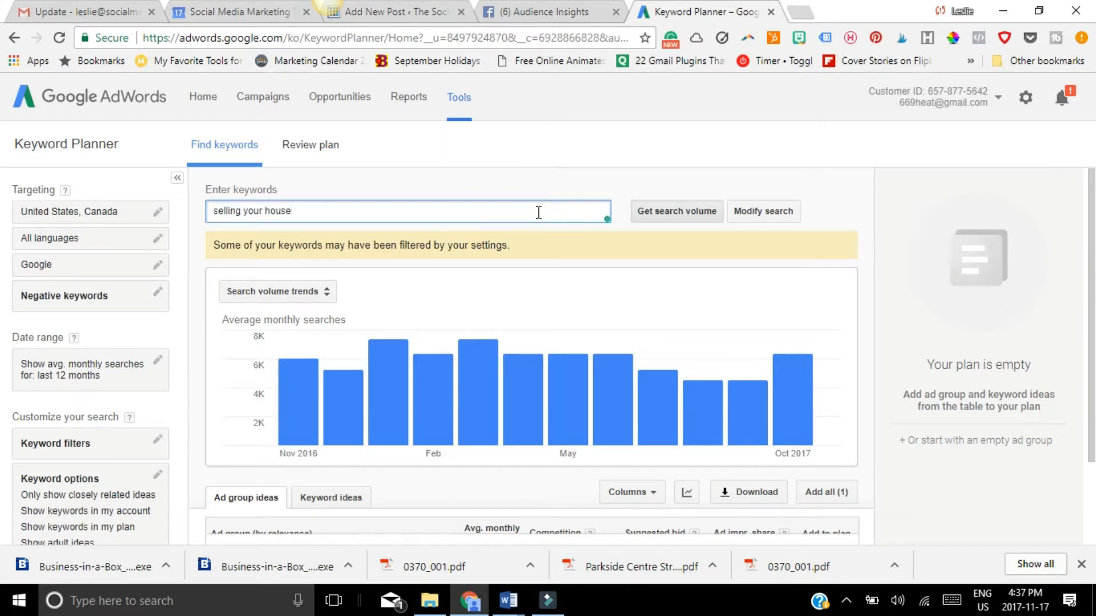
pyautogui.write(', sell home, how do i sell my home')
pyautogui.click(649, 216)
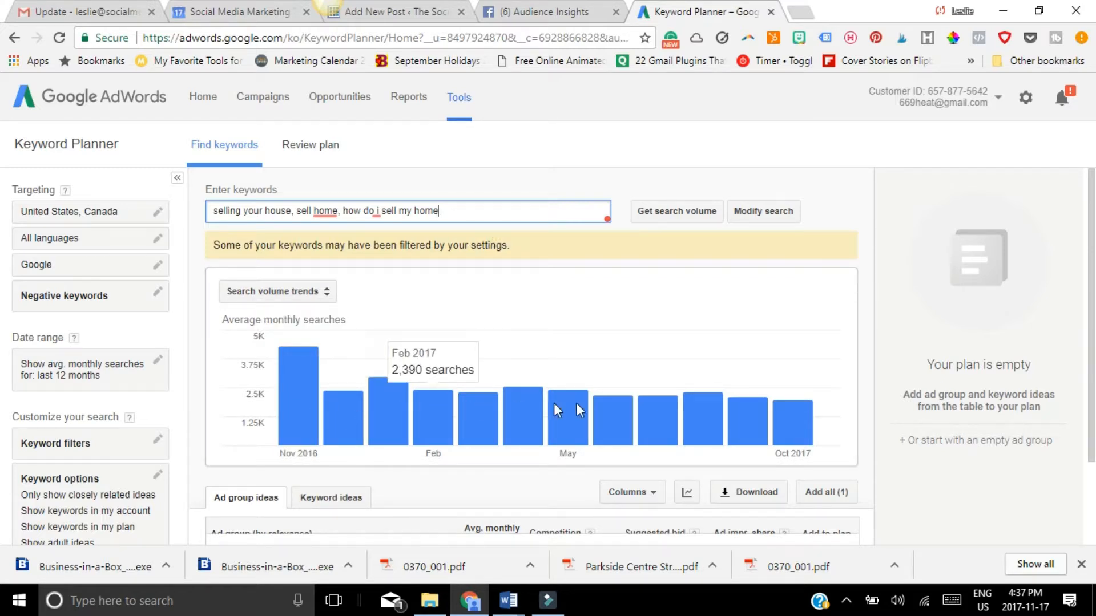
# Step: Examine the monthly search chart and the ad group's average searches, competition and suggested bid for the home-selling keywords
pyautogui.scroll(-2, 619, 343)
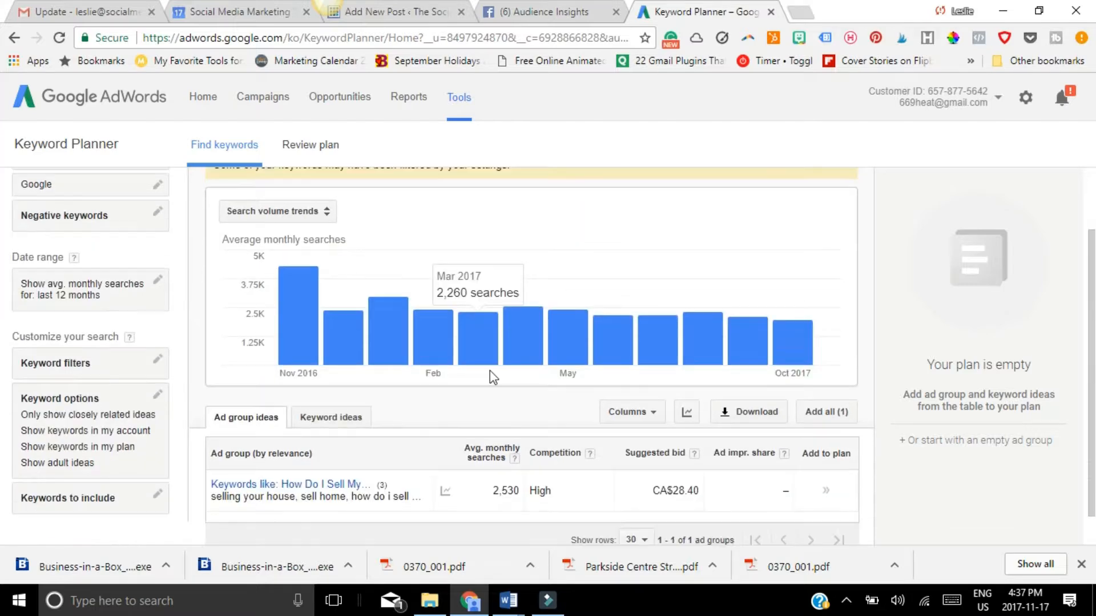
pyautogui.scroll(-2, 854, 470)
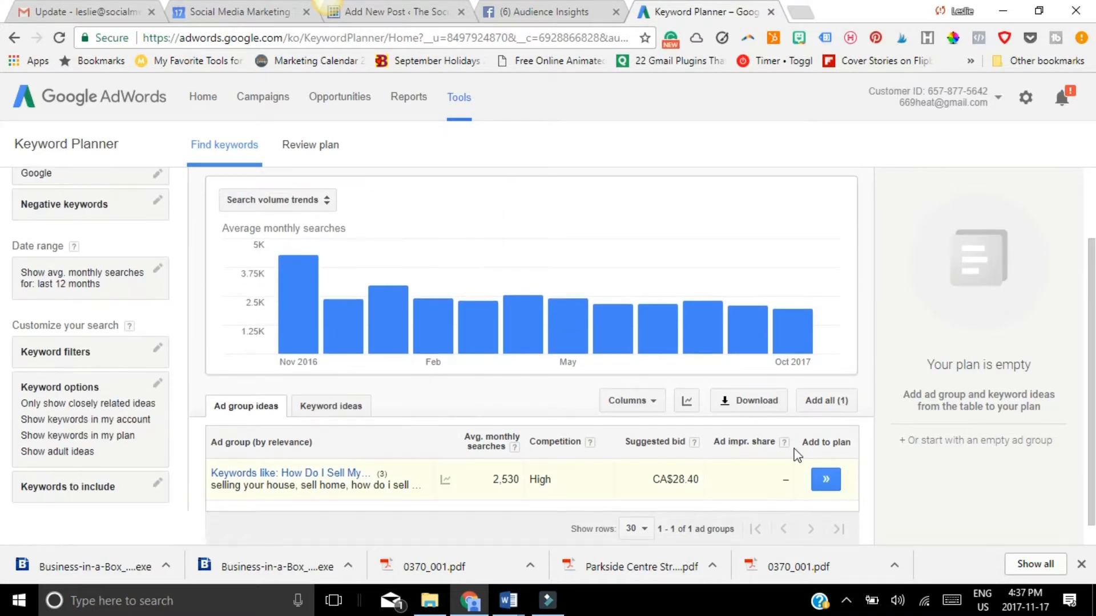
pyautogui.scroll(3, 670, 449)
pyautogui.scroll(-1, 628, 457)
pyautogui.scroll(-2, 546, 462)
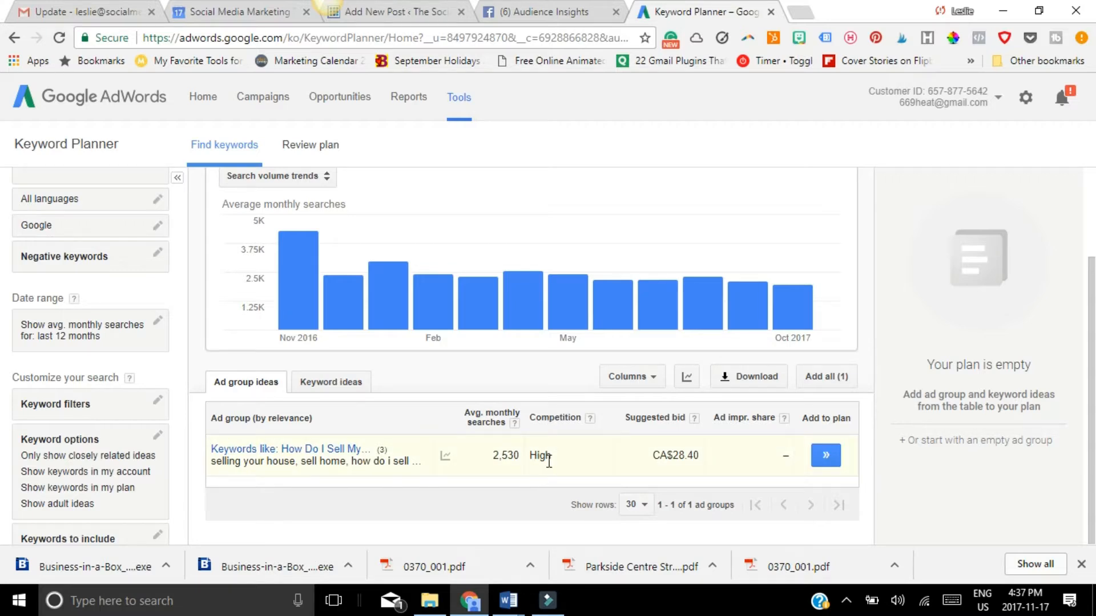
pyautogui.moveTo(559, 467); pyautogui.dragTo(500, 462)
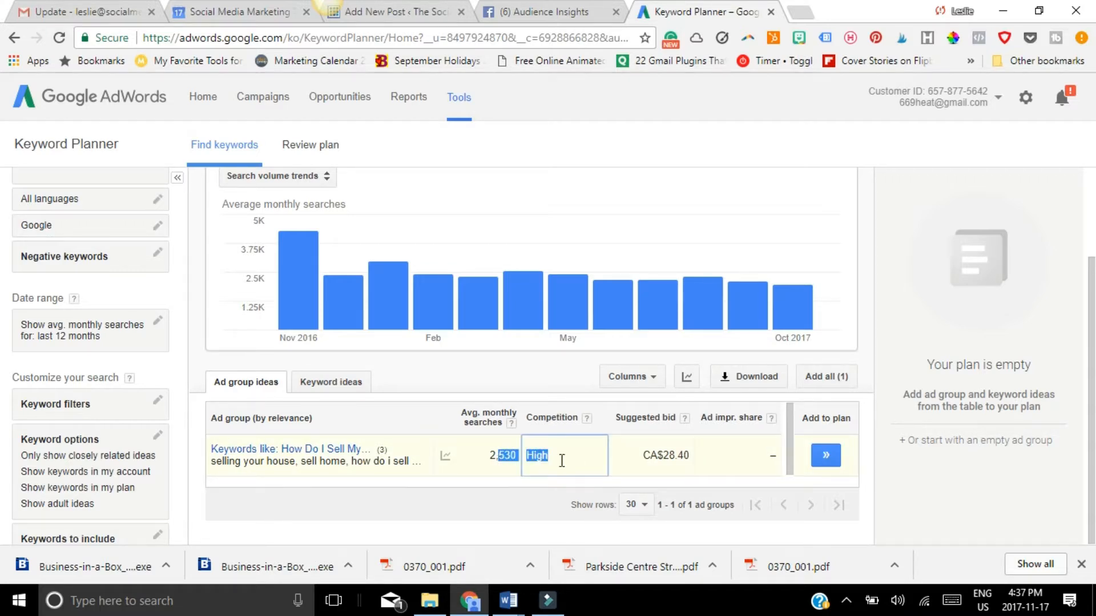
pyautogui.moveTo(688, 457); pyautogui.dragTo(641, 459)
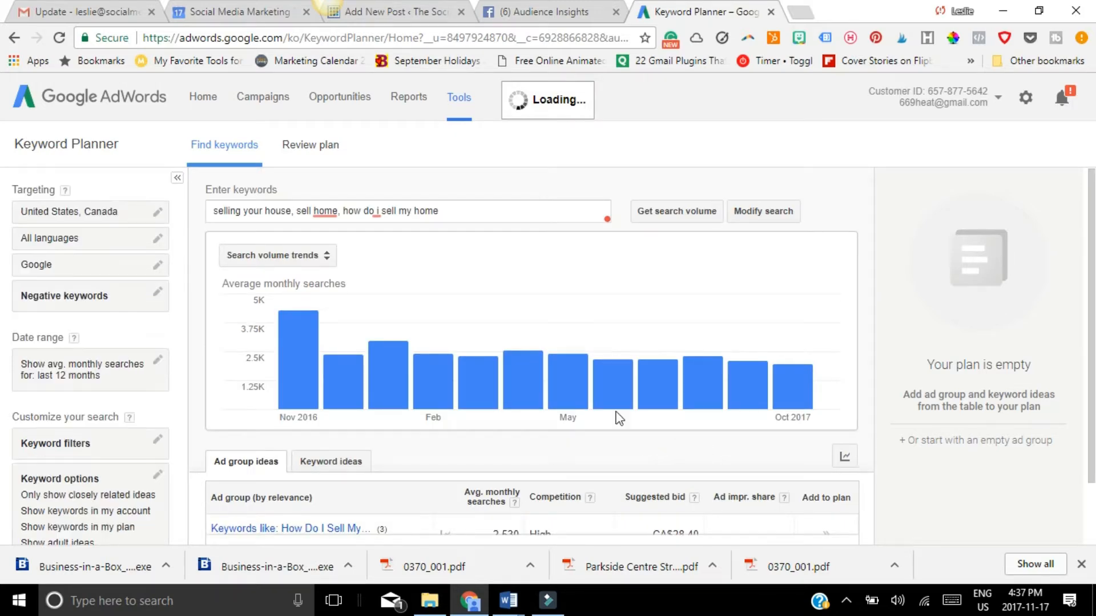
# Step: Highlight the entered home-selling keywords and check them against the monthly search trend through October 2017 and the ad group row
pyautogui.click(443, 211)
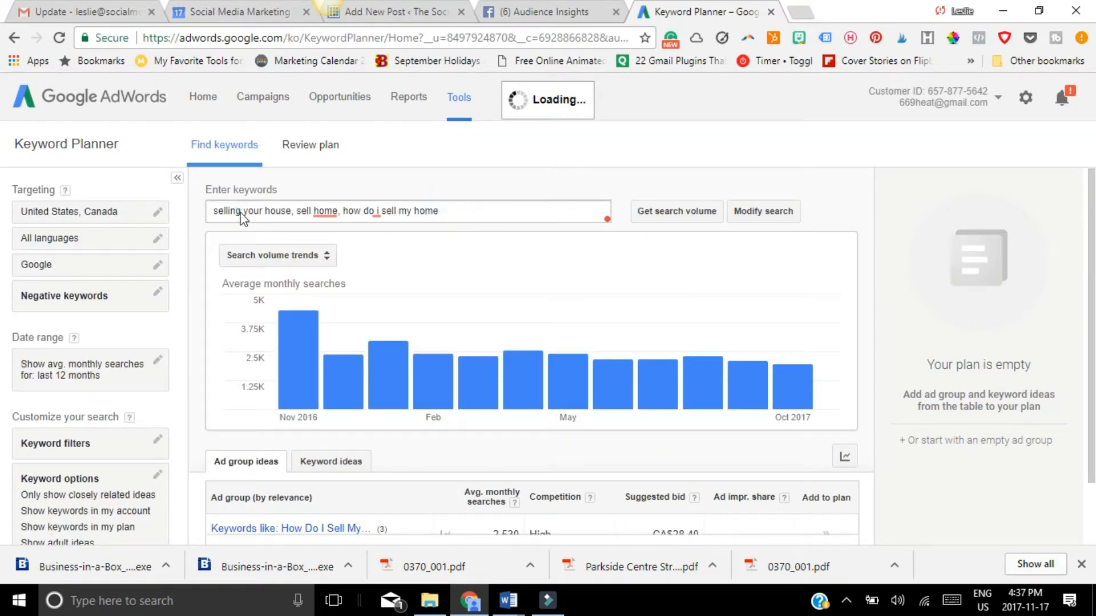
pyautogui.click(239, 213)
pyautogui.click(243, 212)
pyautogui.click(464, 213)
pyautogui.tripleClick(464, 213)
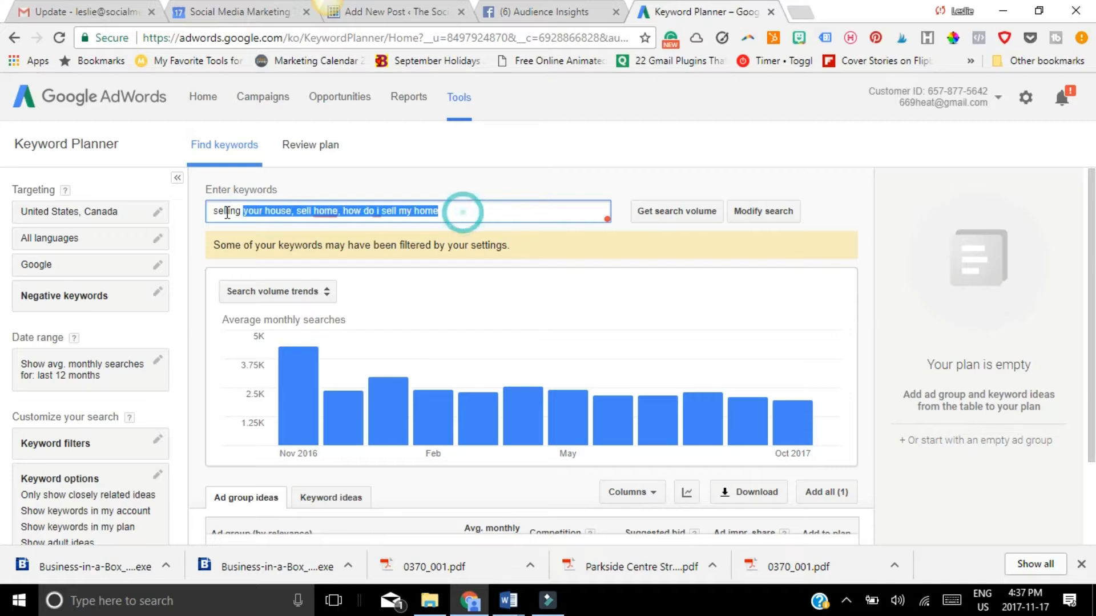
pyautogui.scroll(-1, 502, 208)
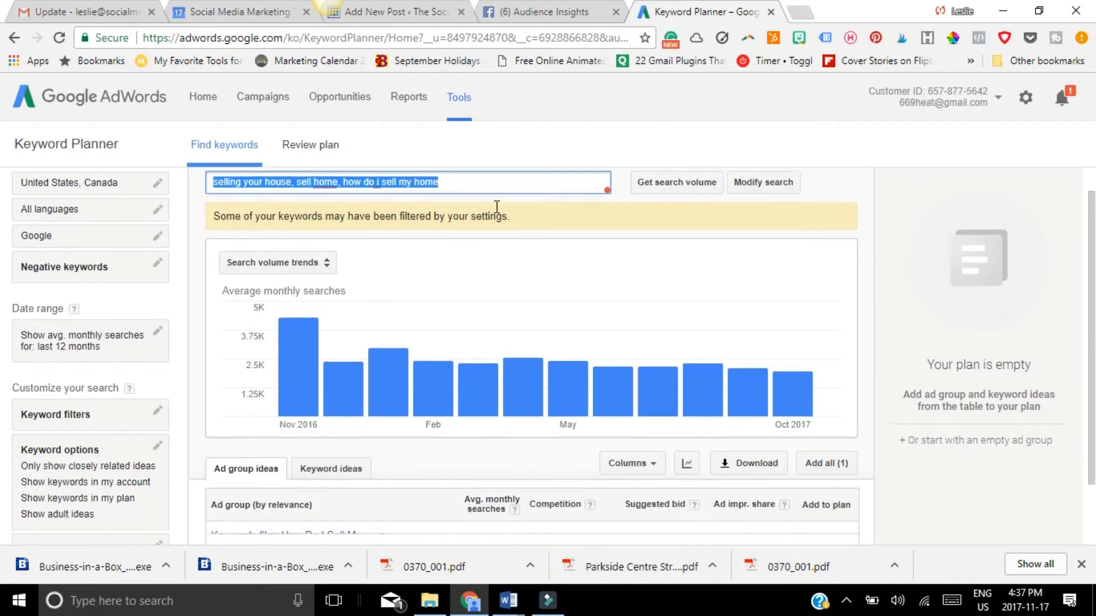
pyautogui.scroll(-2, 746, 421)
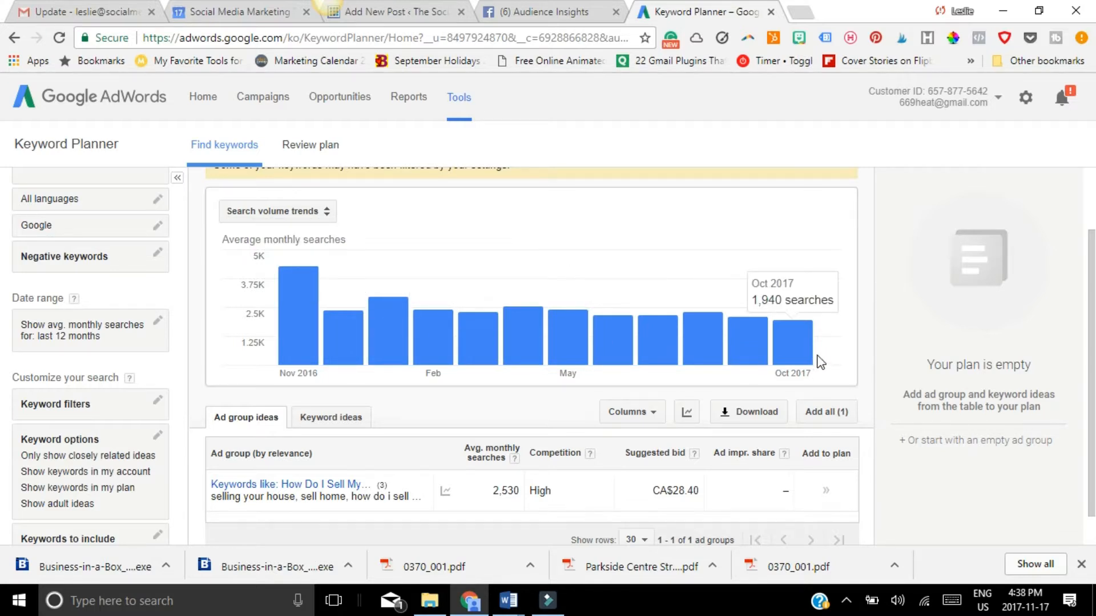
pyautogui.scroll(-1, 417, 411)
pyautogui.scroll(3, 418, 412)
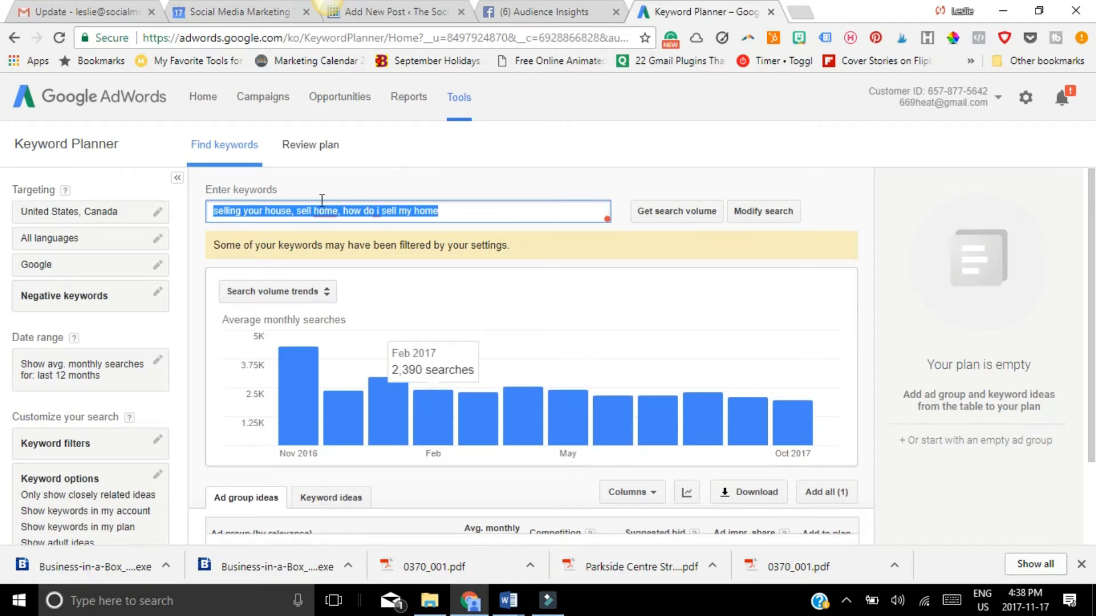
# Step: Reread the home-selling keyword phrases and review the summer 2017 search volumes and ad group ideas once more
pyautogui.click(465, 212)
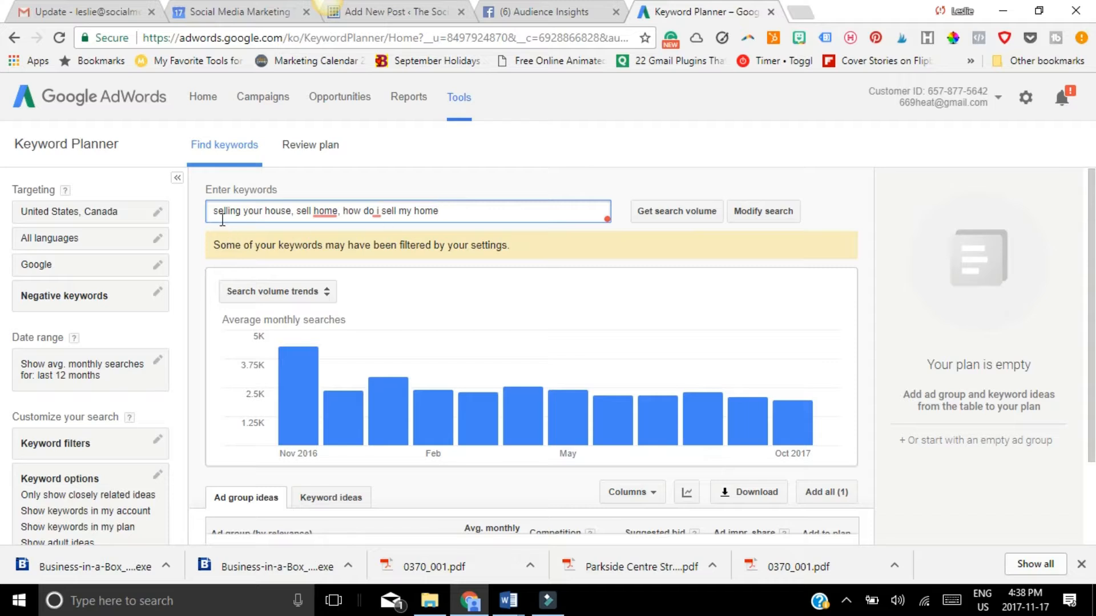
pyautogui.moveTo(477, 211); pyautogui.dragTo(209, 217)
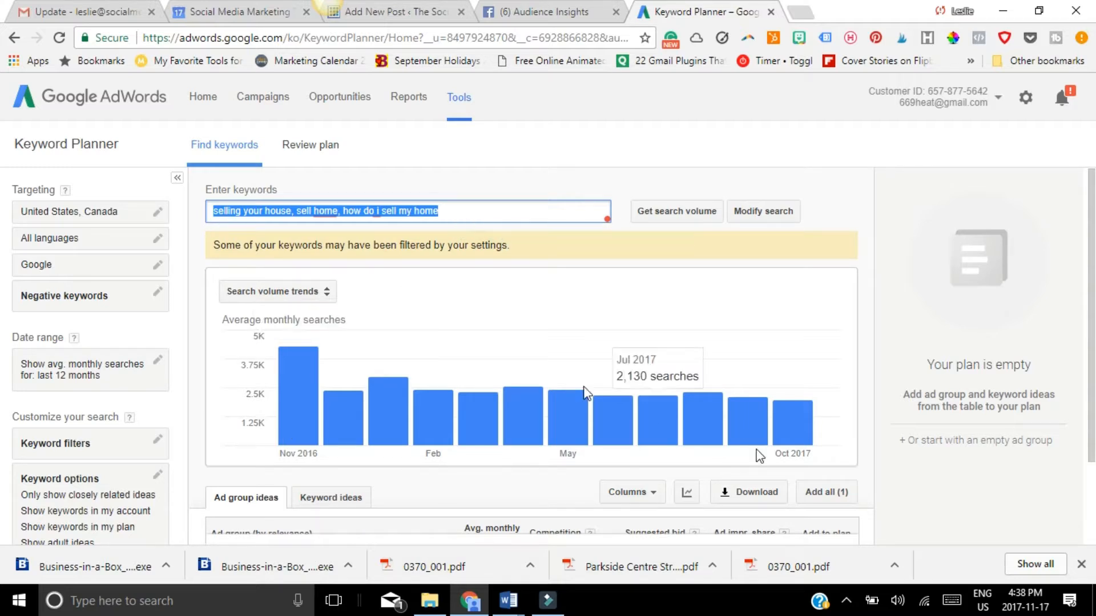
pyautogui.click(451, 214)
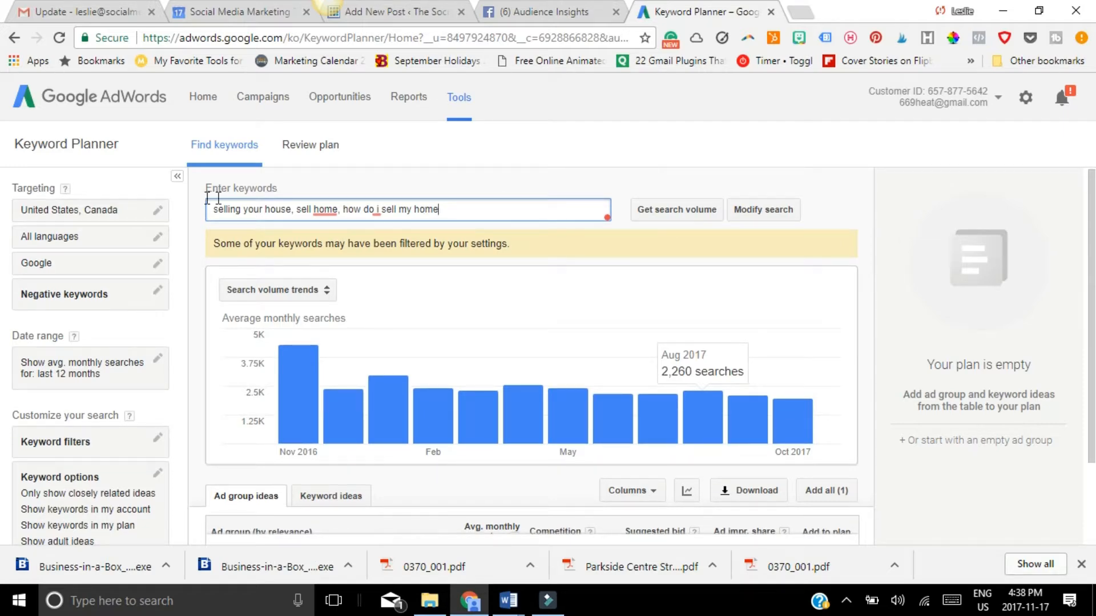
pyautogui.scroll(-1, 302, 190)
pyautogui.scroll(1, 479, 239)
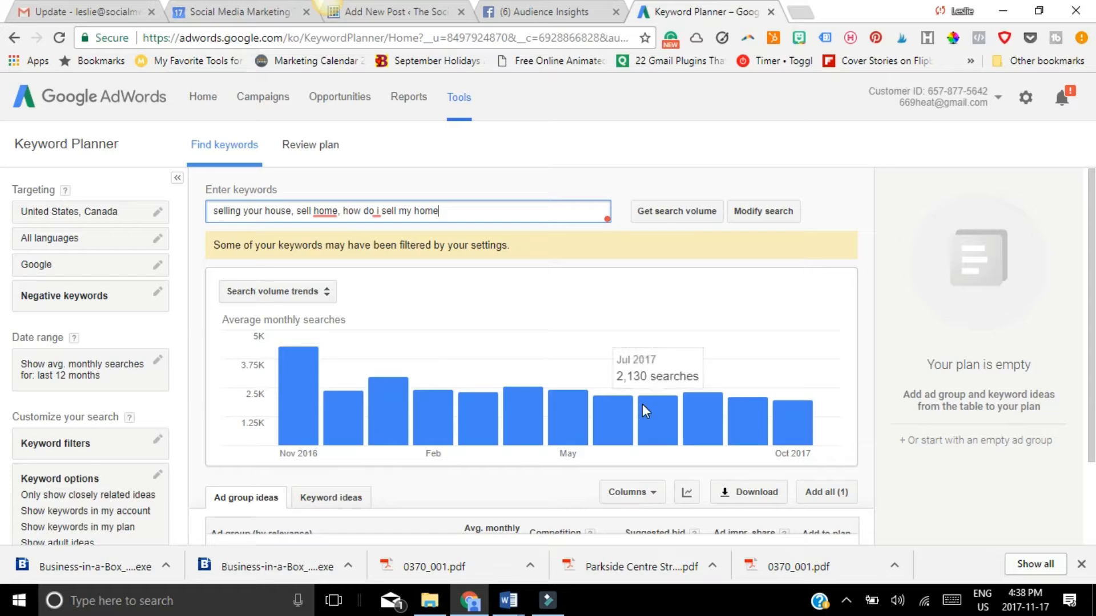
pyautogui.scroll(-1, 742, 283)
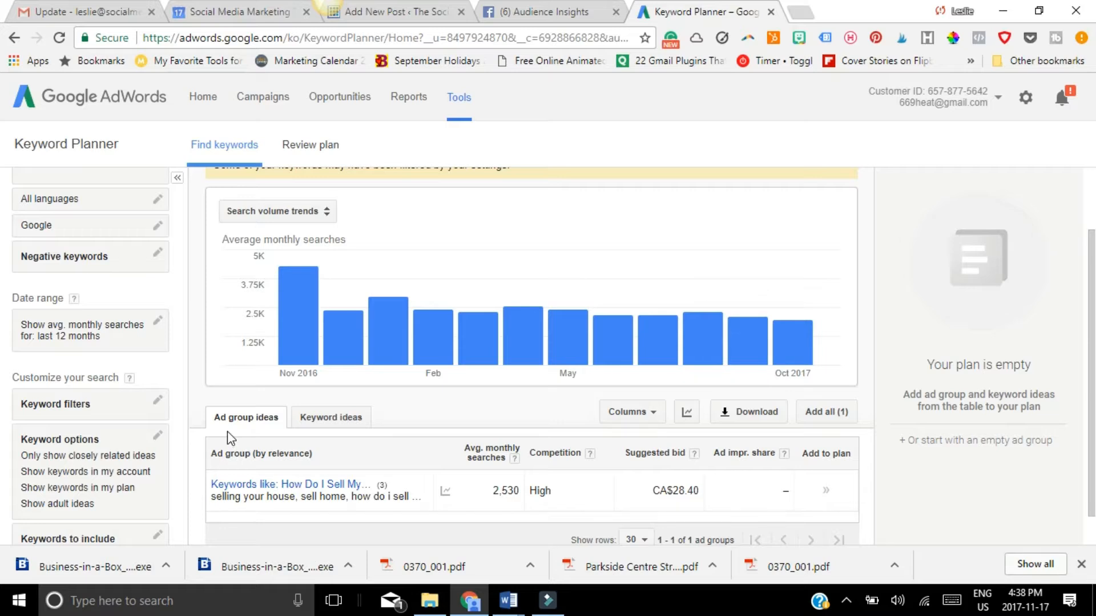
pyautogui.scroll(1, 478, 402)
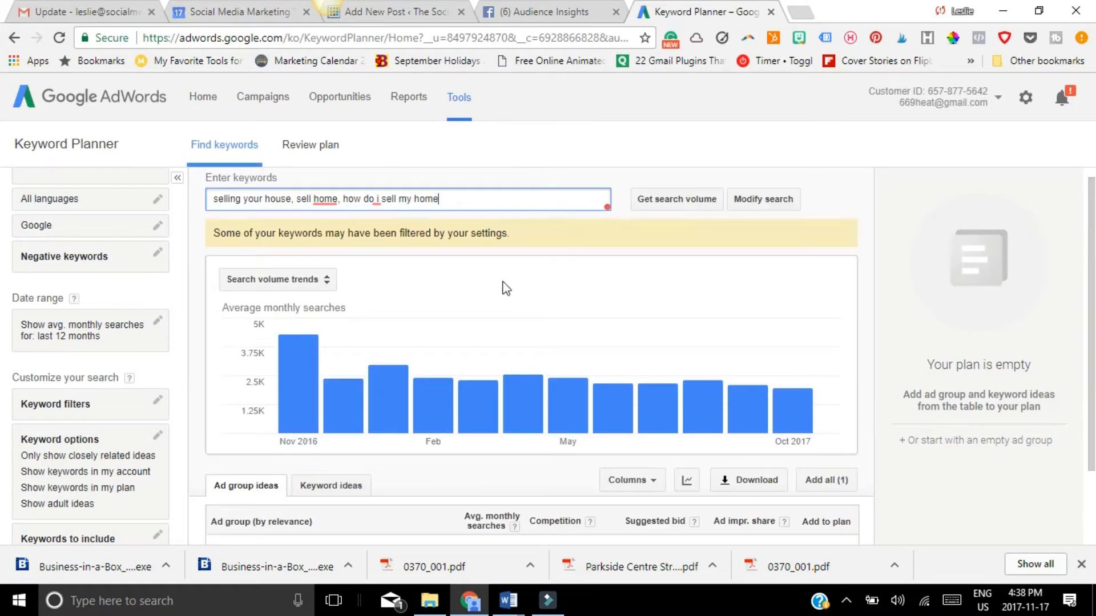
# Step: Switch the results from ad group ideas to the individual keyword ideas and compare them with the entered home-selling phrases
pyautogui.scroll(1, 502, 288)
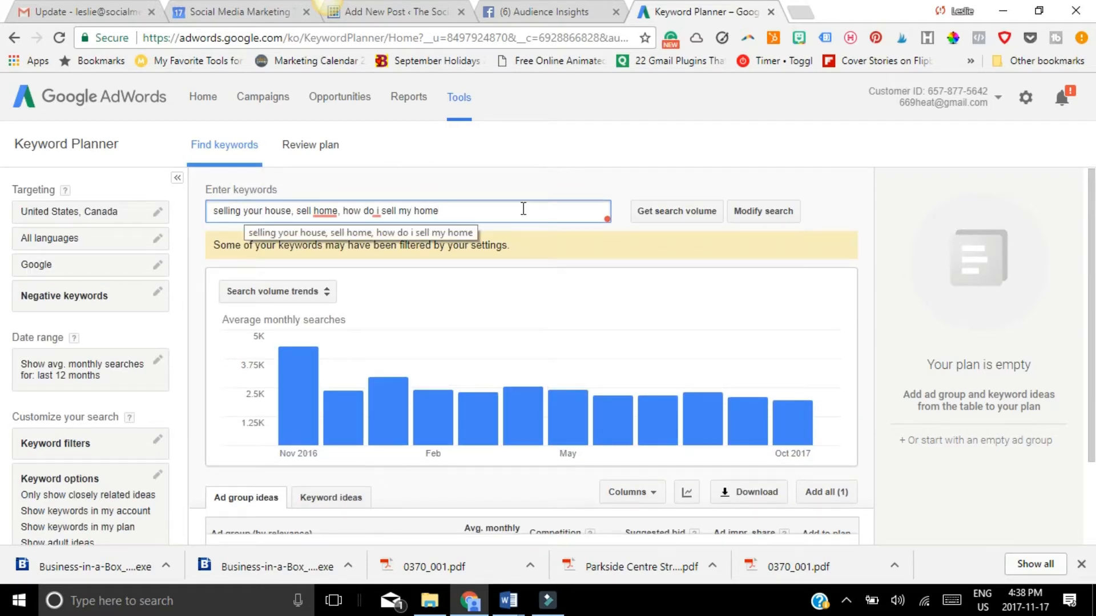
pyautogui.scroll(-1, 471, 396)
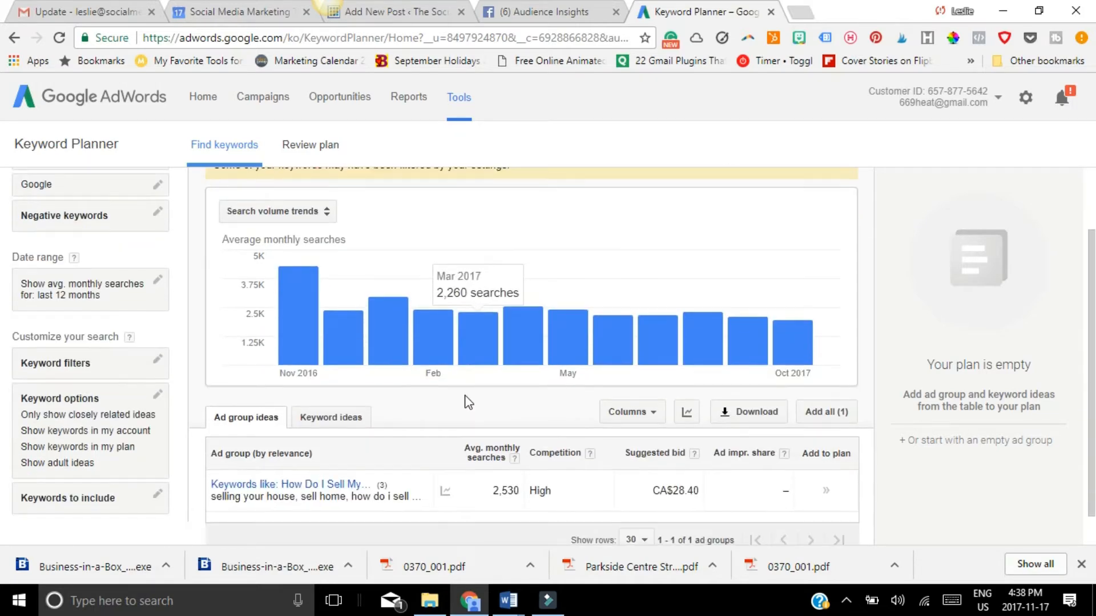
pyautogui.click(328, 424)
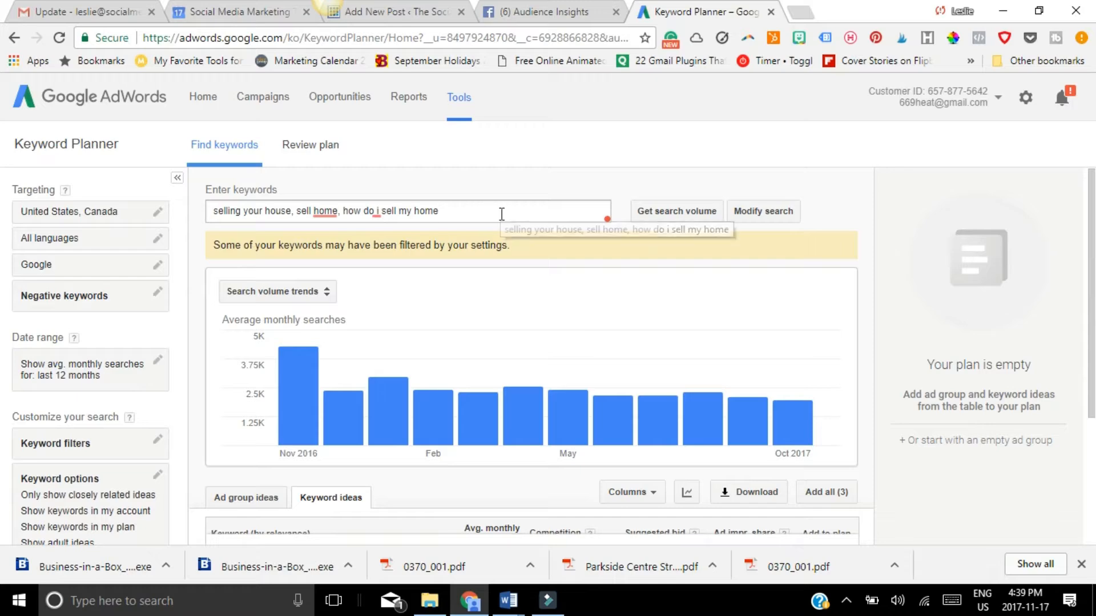
pyautogui.scroll(-1, 502, 215)
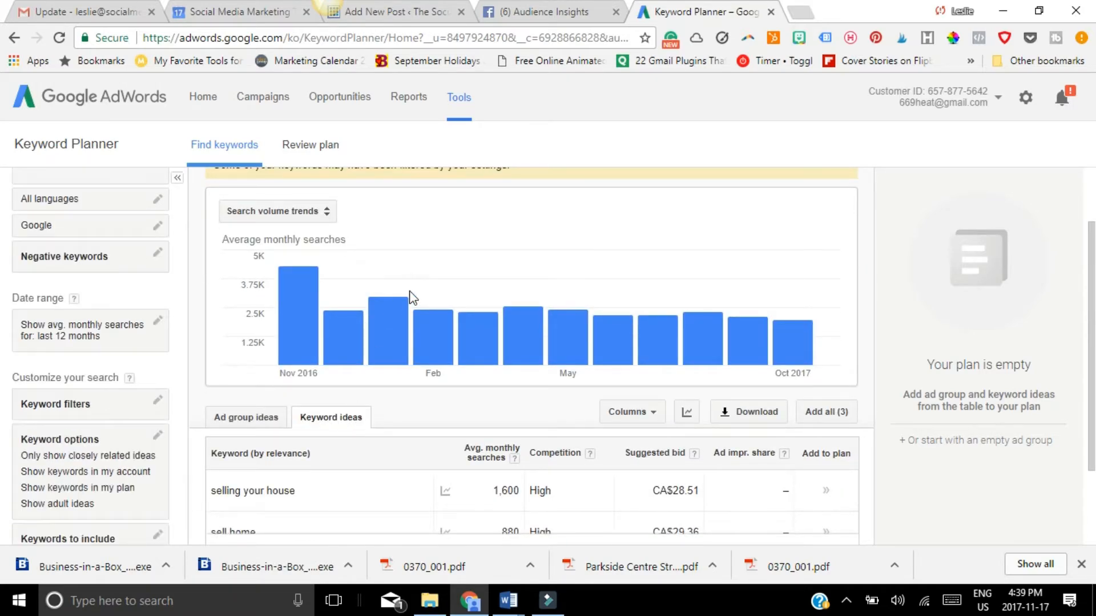
pyautogui.scroll(1, 425, 254)
pyautogui.scroll(1, 304, 177)
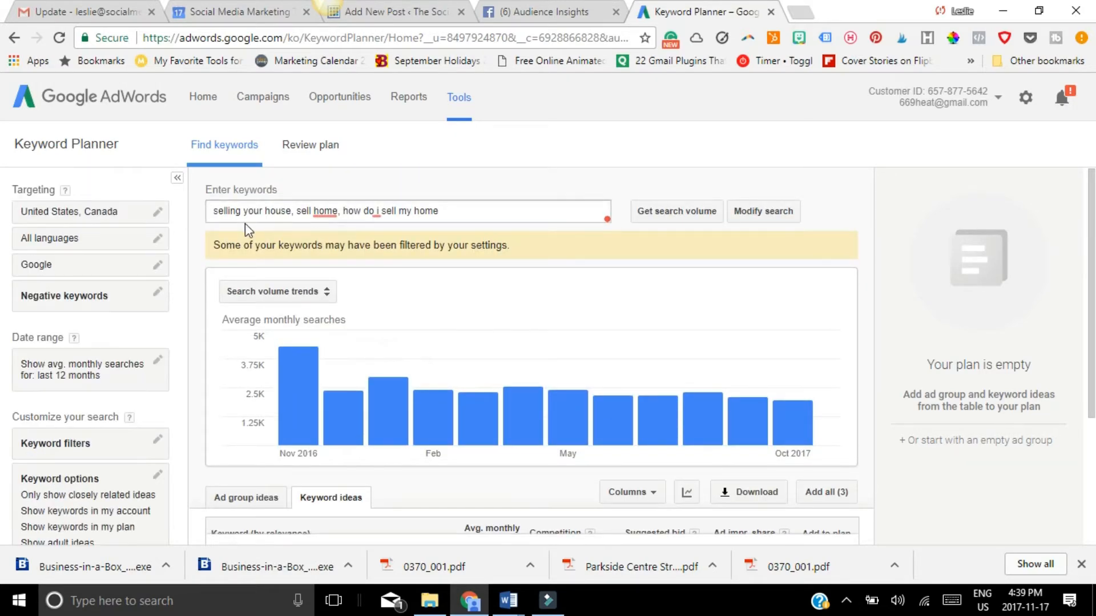
# Step: Review the three keyword ideas and examine the monthly search volumes for November 2016 and January 2017 in the trend chart
pyautogui.click(470, 213)
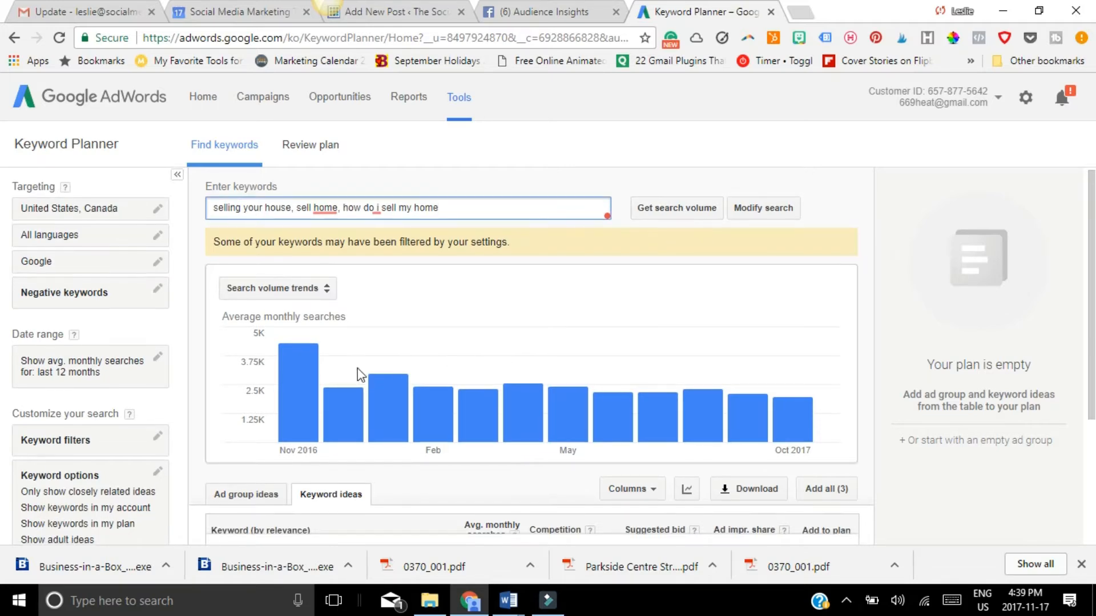
pyautogui.scroll(-1, 278, 378)
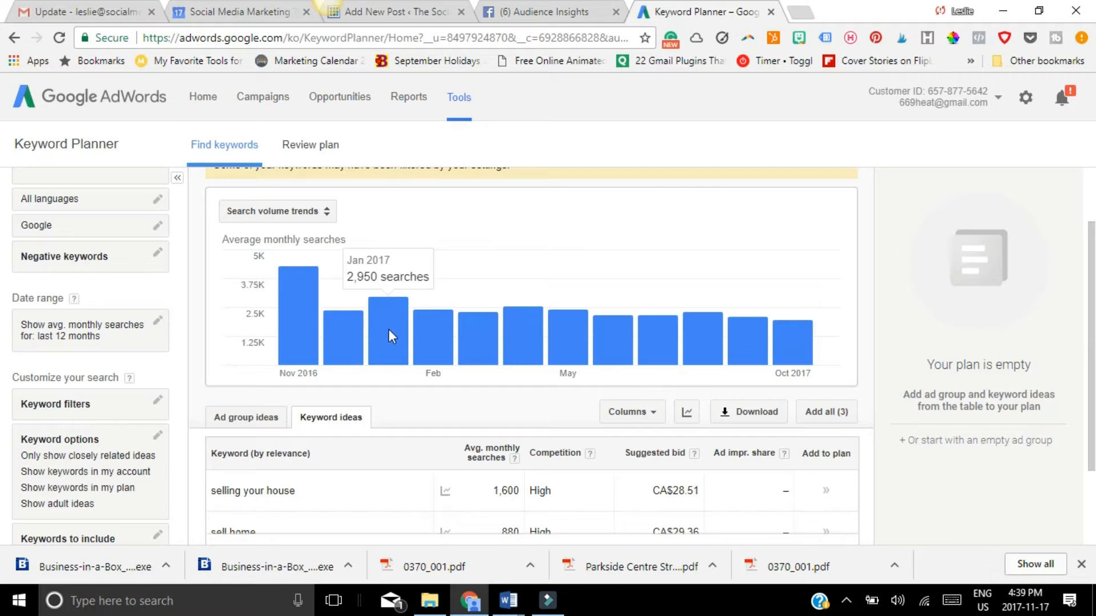
pyautogui.scroll(-2, 389, 330)
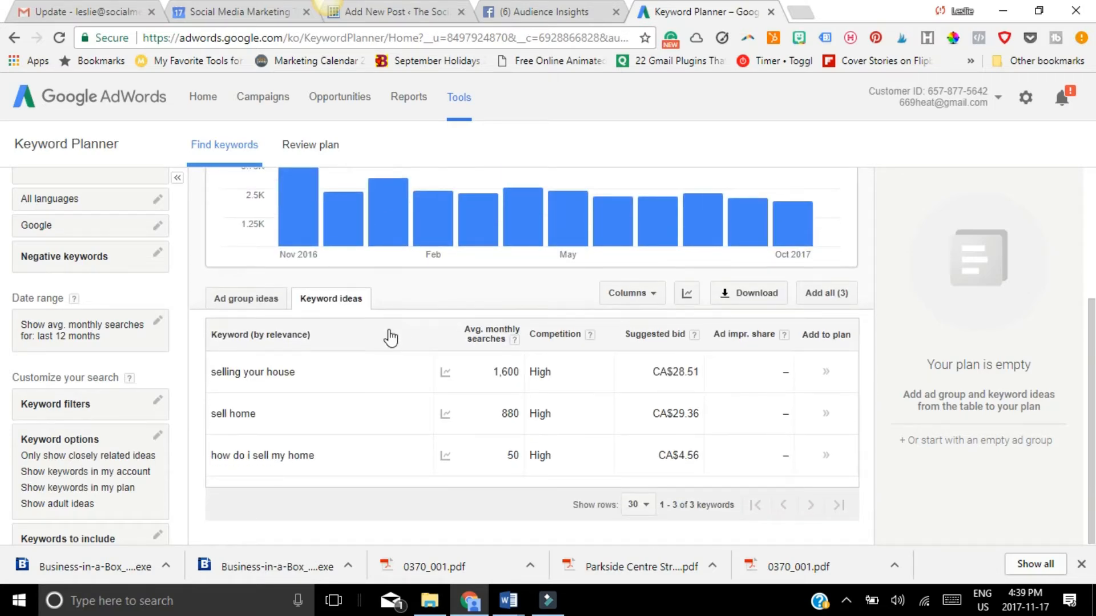
pyautogui.scroll(3, 387, 335)
pyautogui.scroll(1, 425, 215)
pyautogui.moveTo(392, 415)
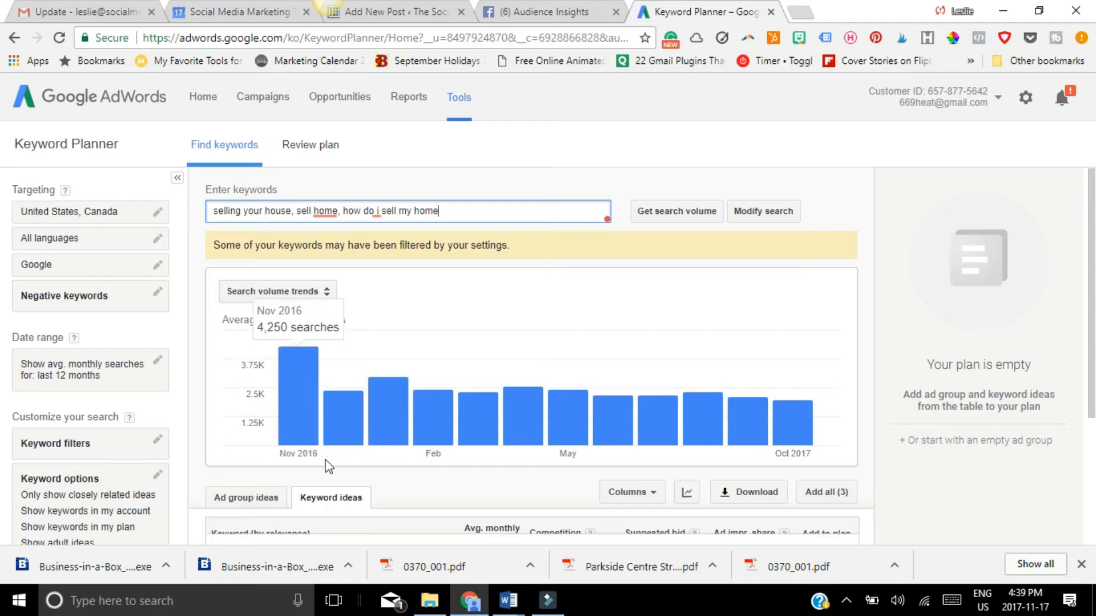
pyautogui.moveTo(370, 384)
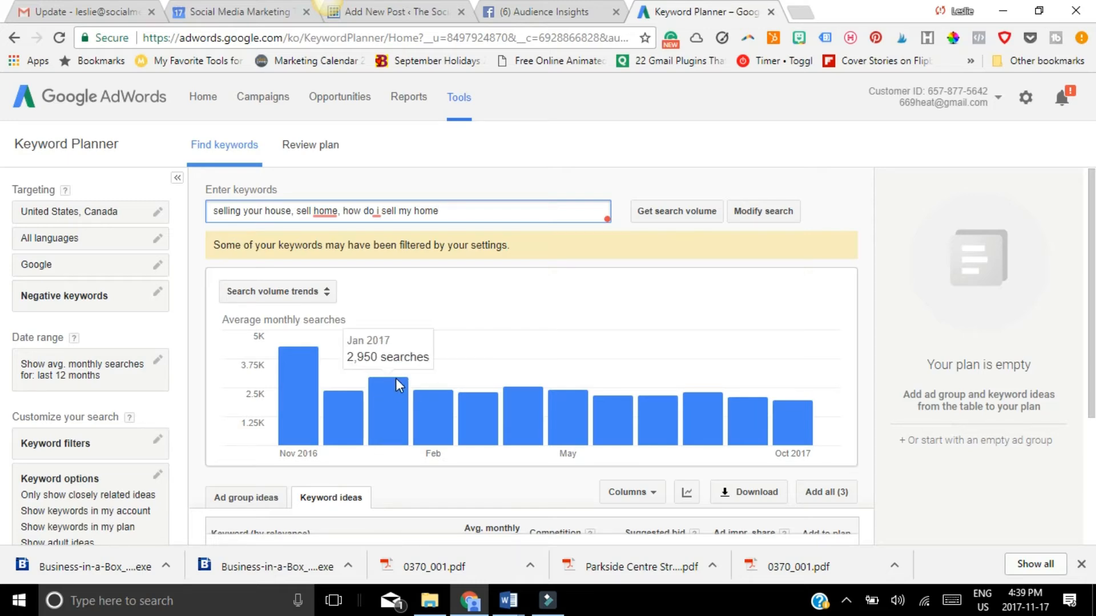
# Step: Compare the keyword ideas' average monthly searches, competition and suggested bids, highlighting the search figure for "how do i sell my home"
pyautogui.scroll(-3, 396, 378)
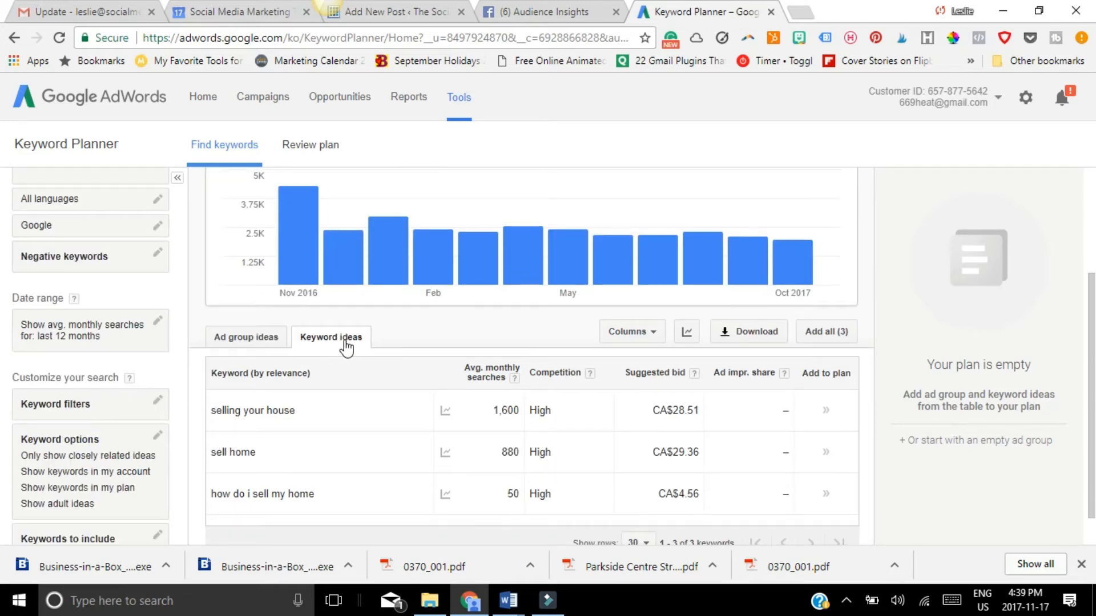
pyautogui.scroll(-1, 348, 346)
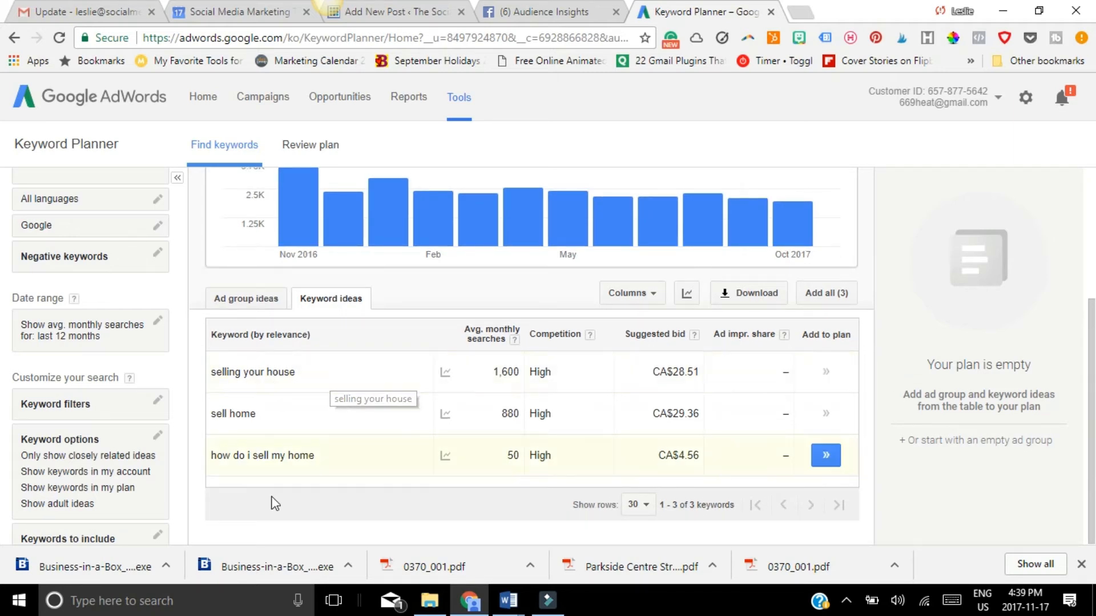
pyautogui.click(445, 415)
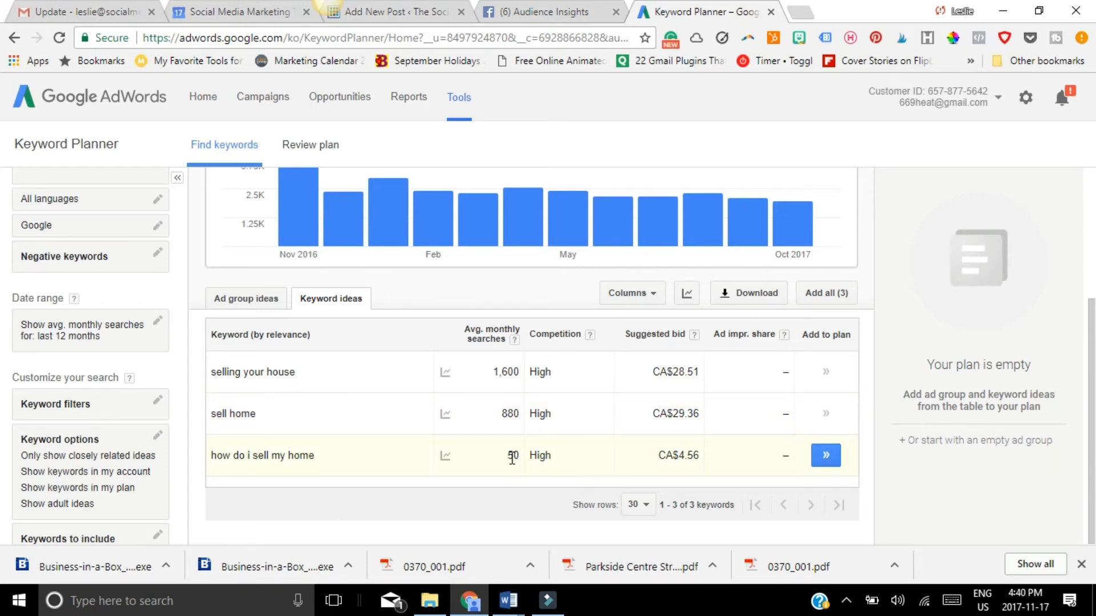
pyautogui.moveTo(511, 455); pyautogui.dragTo(518, 456)
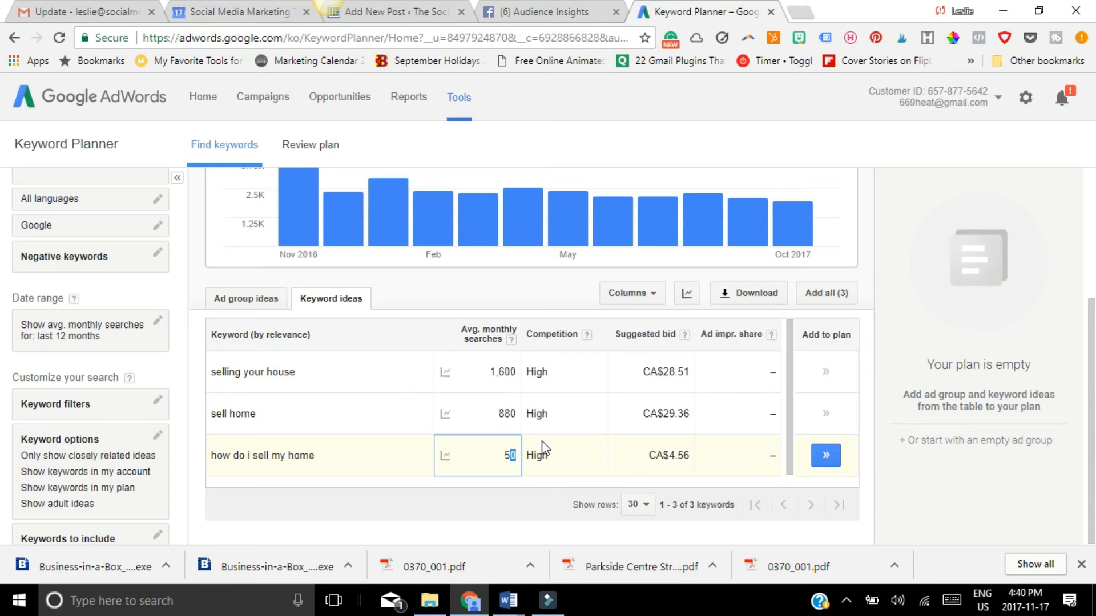
# Step: Open the entered keyword list for editing at the end of "how do i sell my home"
pyautogui.scroll(3, 234, 351)
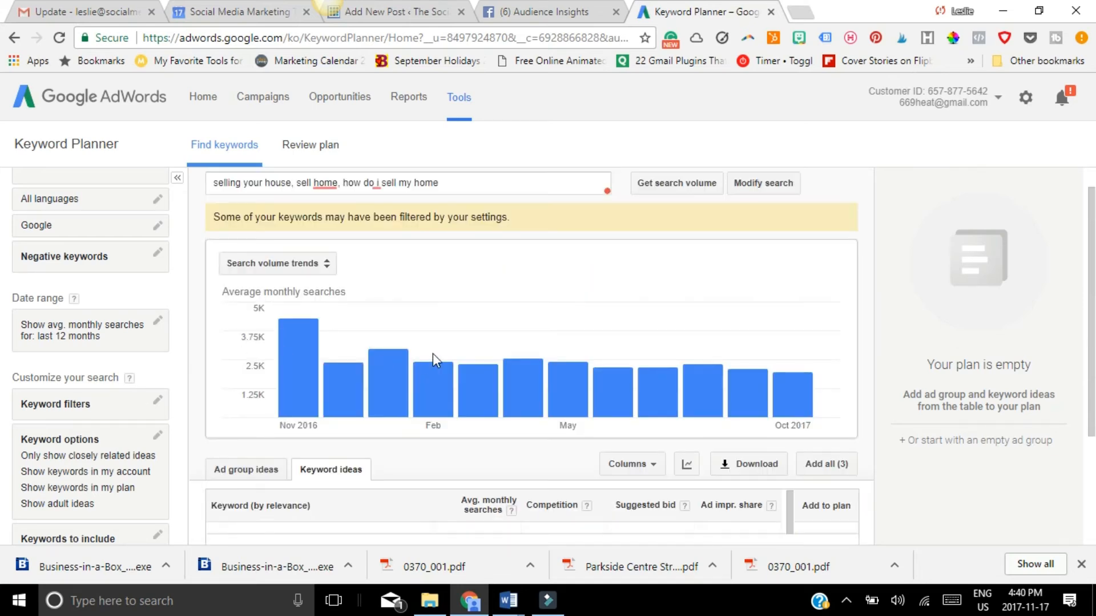
pyautogui.scroll(1, 432, 360)
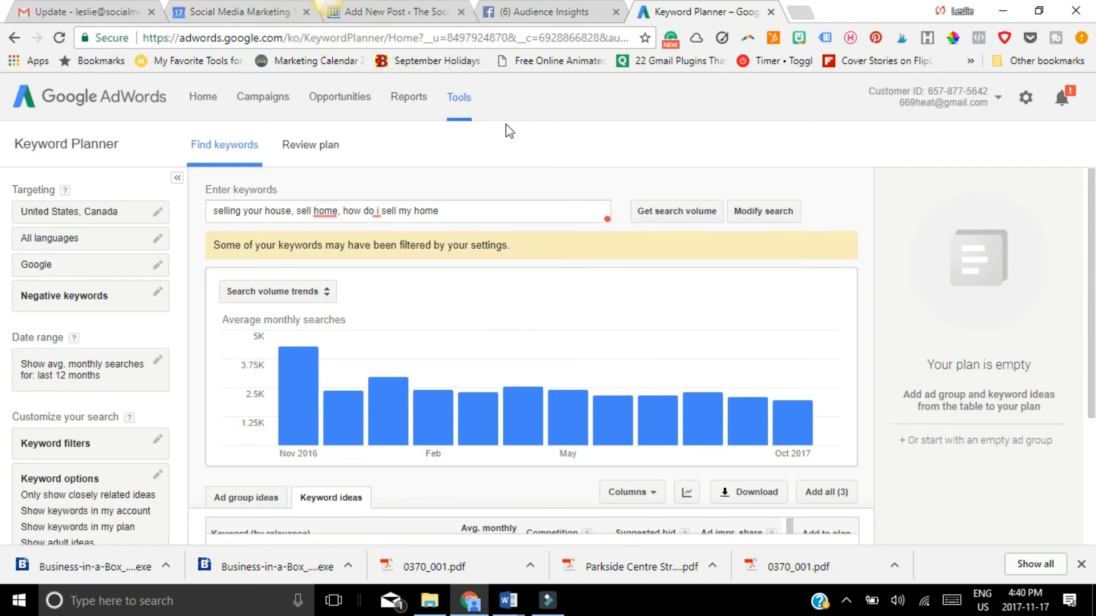
pyautogui.click(471, 210)
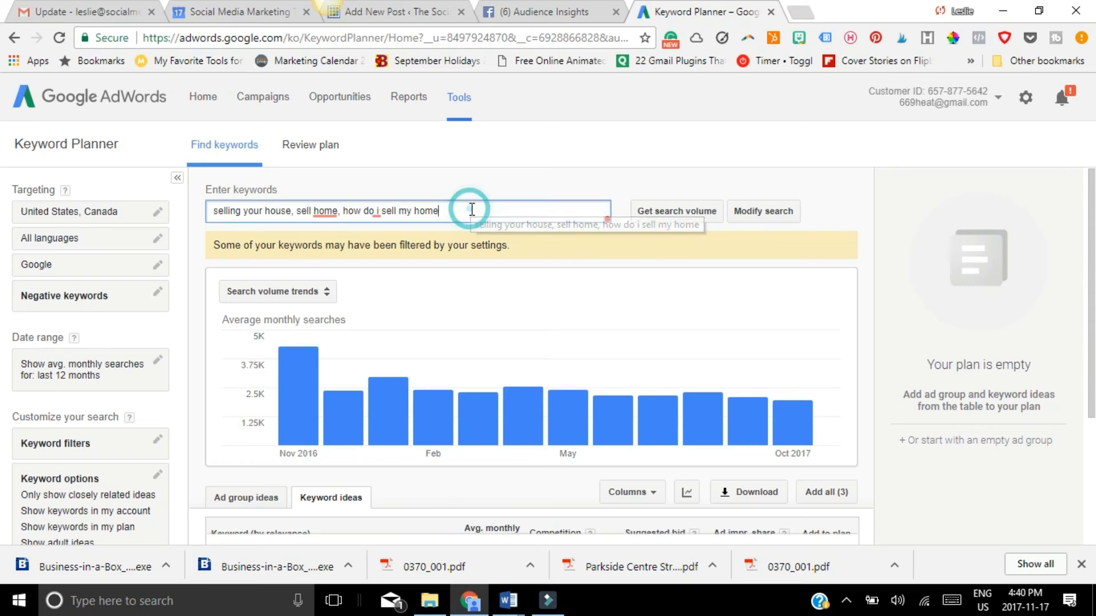